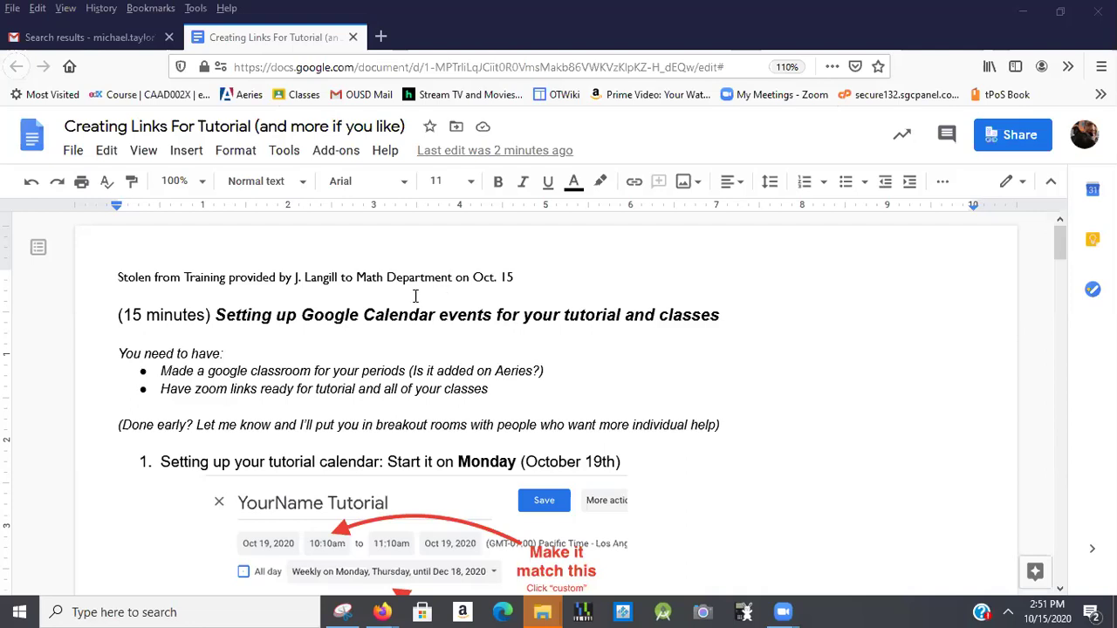
# Step: Correct the training date at the end of the document's first line to Oct. 13
pyautogui.click(528, 283)
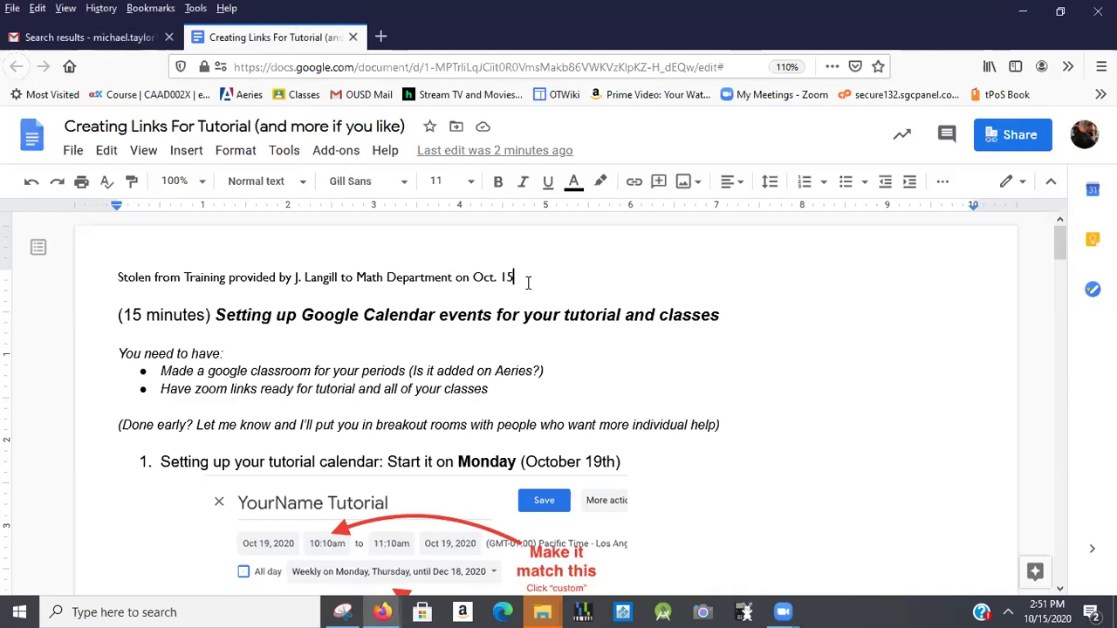
pyautogui.press('BackSpace')
pyautogui.write('3')
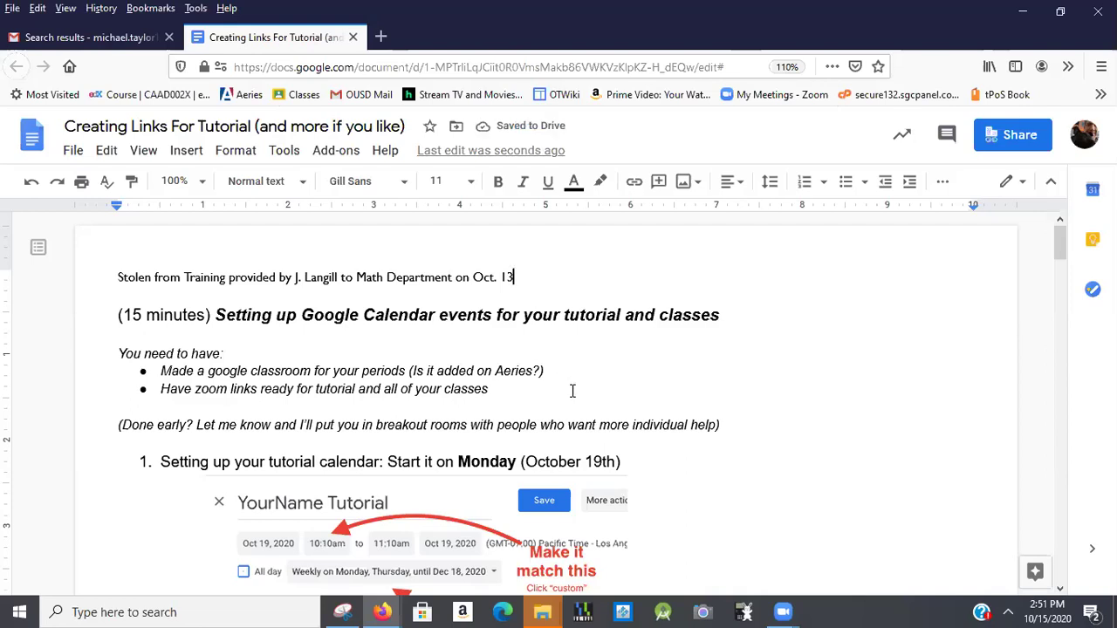
# Step: Examine the document's instructions for setting up the tutorial calendar event, including its times, custom recurrence and link placement
pyautogui.scroll(-4, 573, 390)
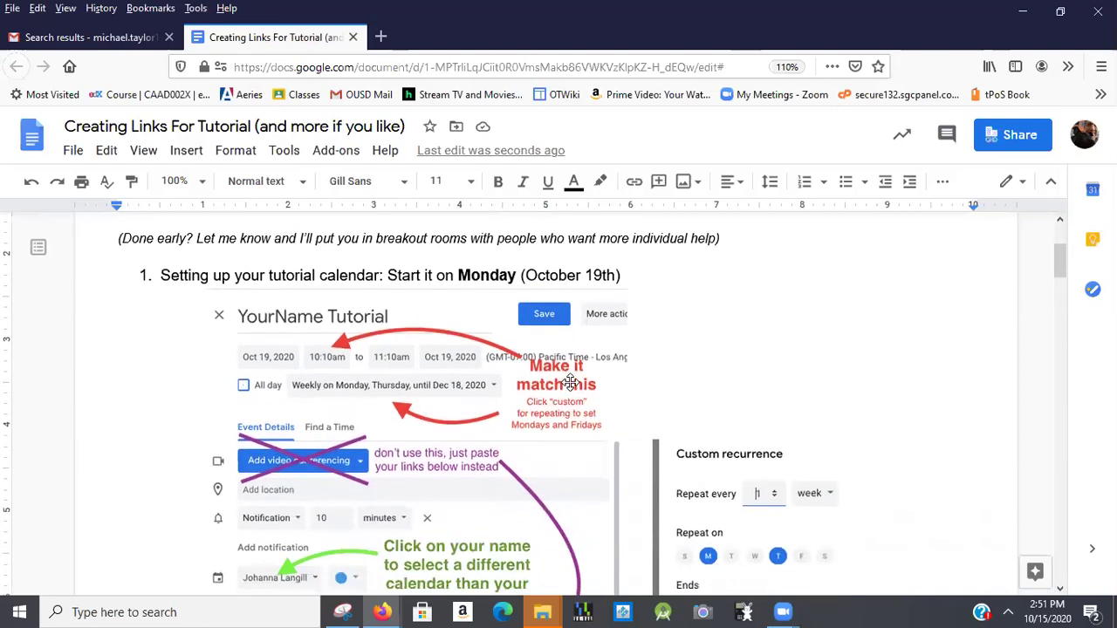
pyautogui.scroll(-8, 571, 382)
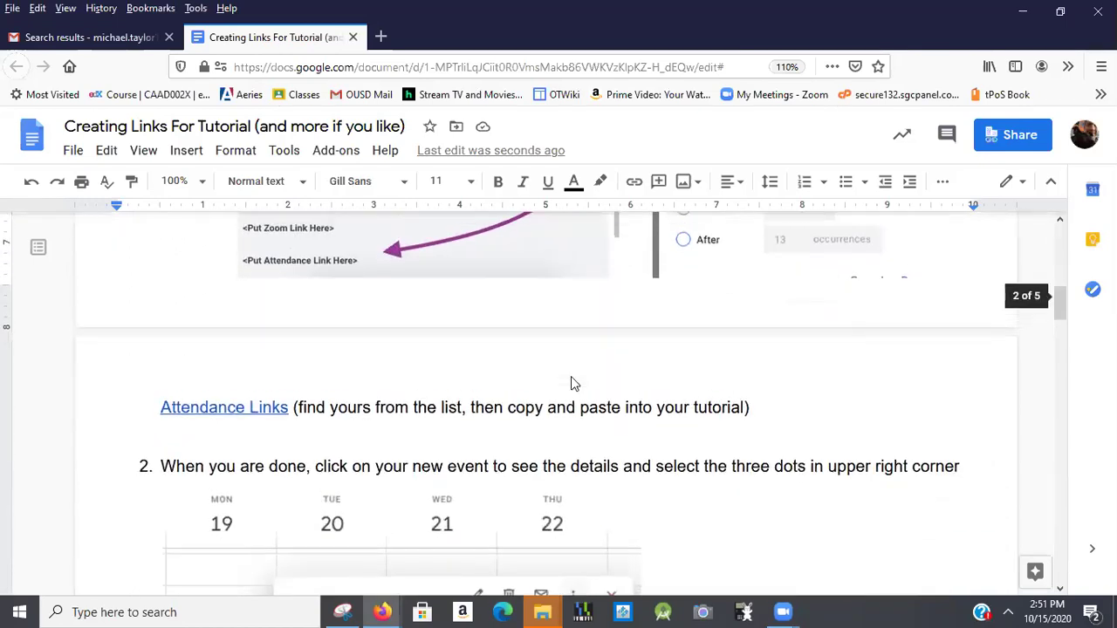
pyautogui.scroll(10, 572, 377)
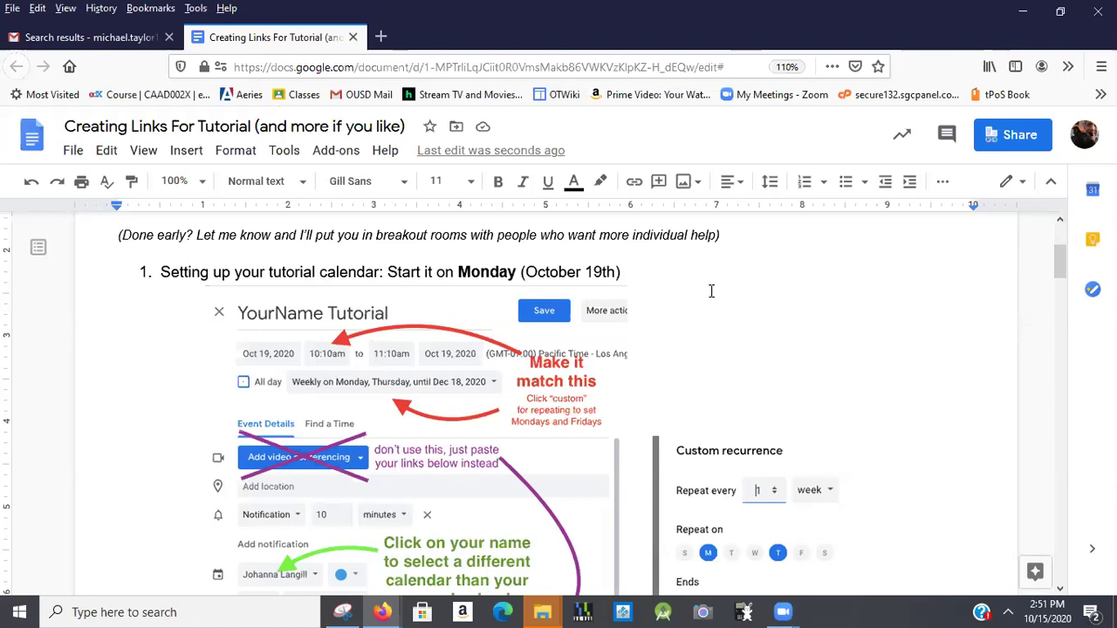
pyautogui.scroll(-2, 711, 289)
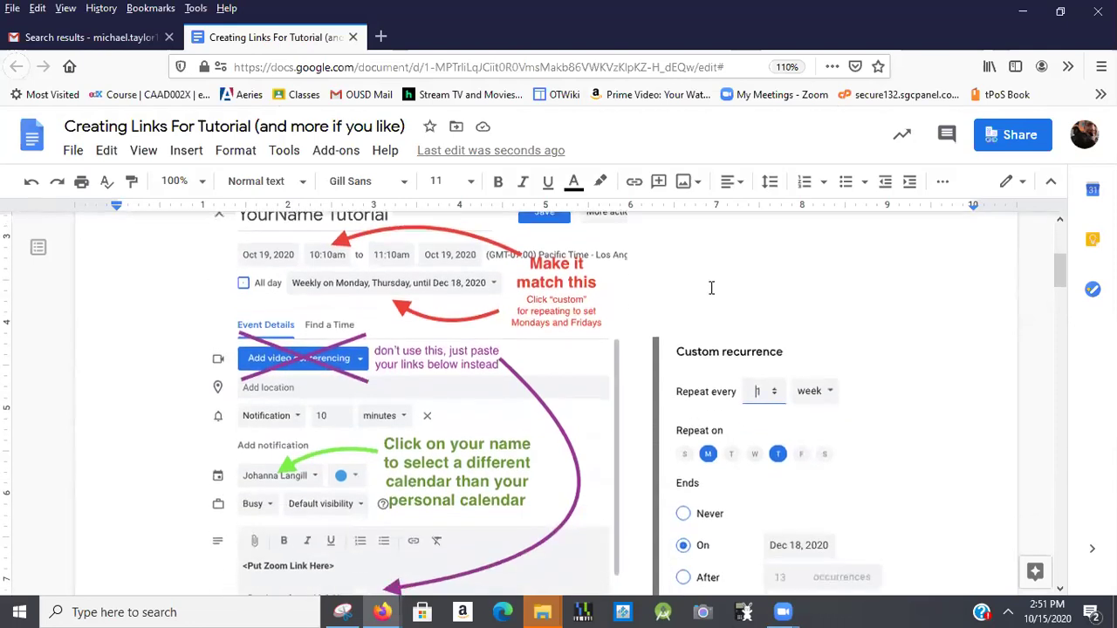
pyautogui.scroll(2, 711, 289)
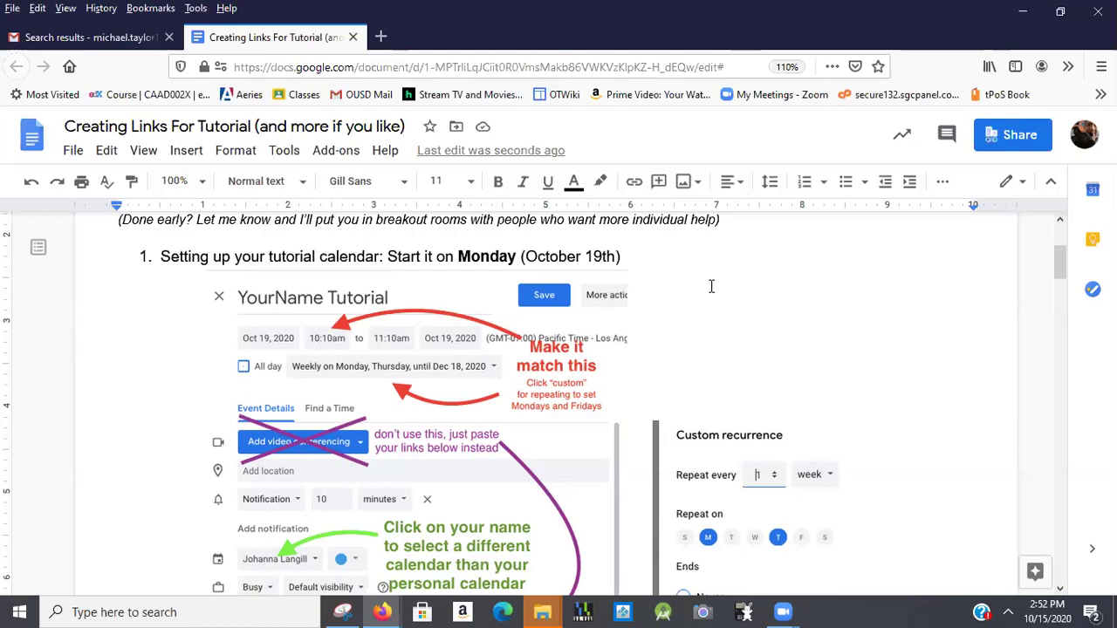
pyautogui.scroll(-1, 711, 285)
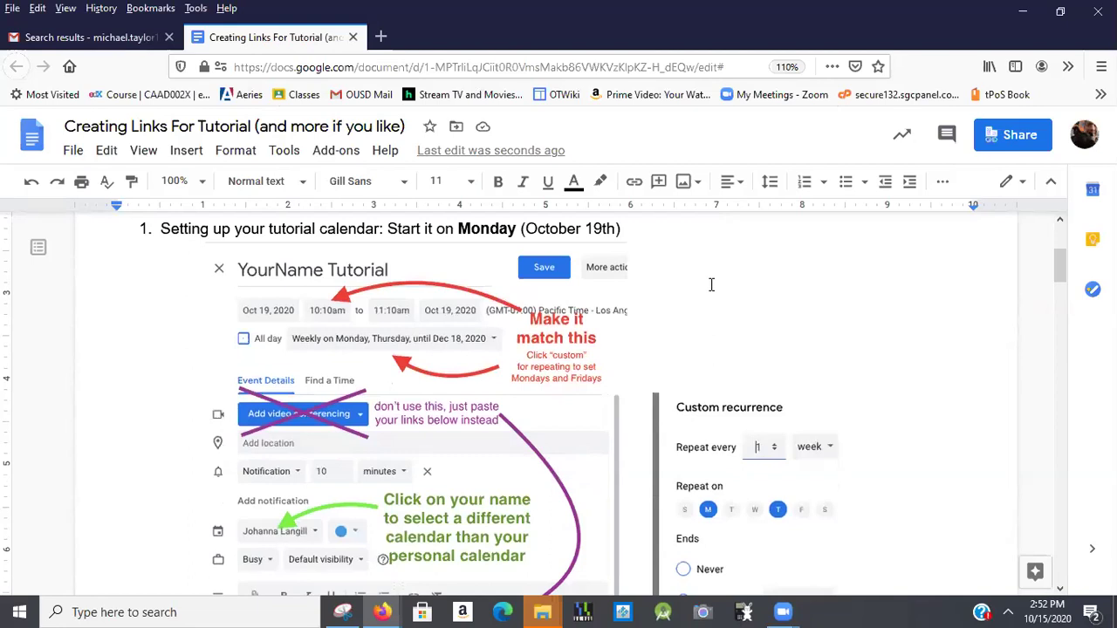
# Step: Switch to Google Calendar and display the week containing October 19, 2020
pyautogui.hotkey('alt', 'Tab')
pyautogui.hotkey('alt', 'Tab')
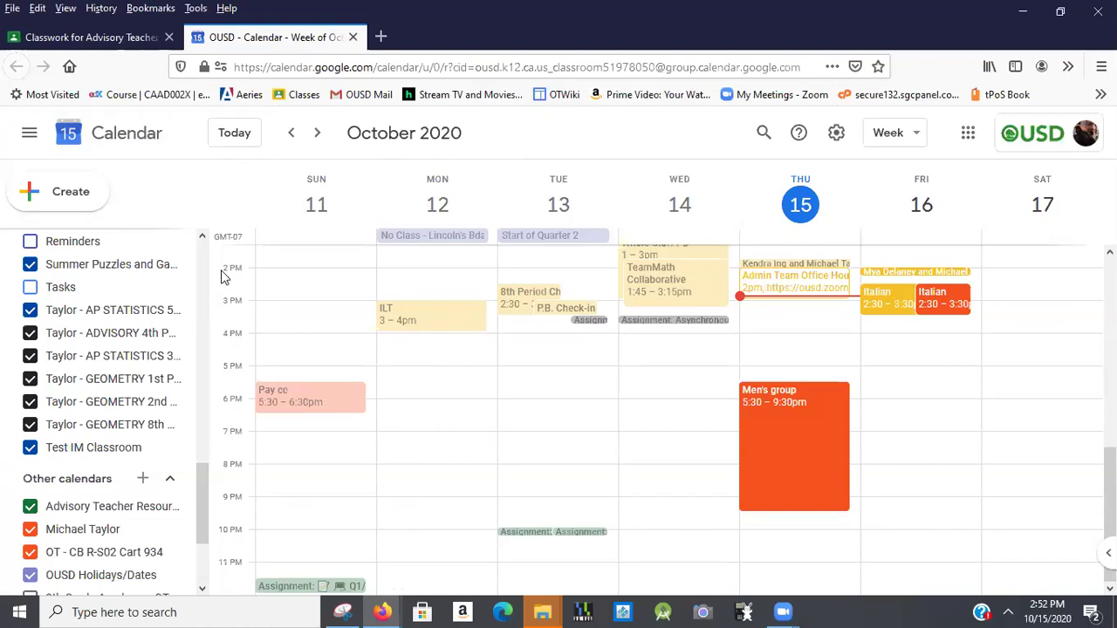
pyautogui.scroll(10, 169, 244)
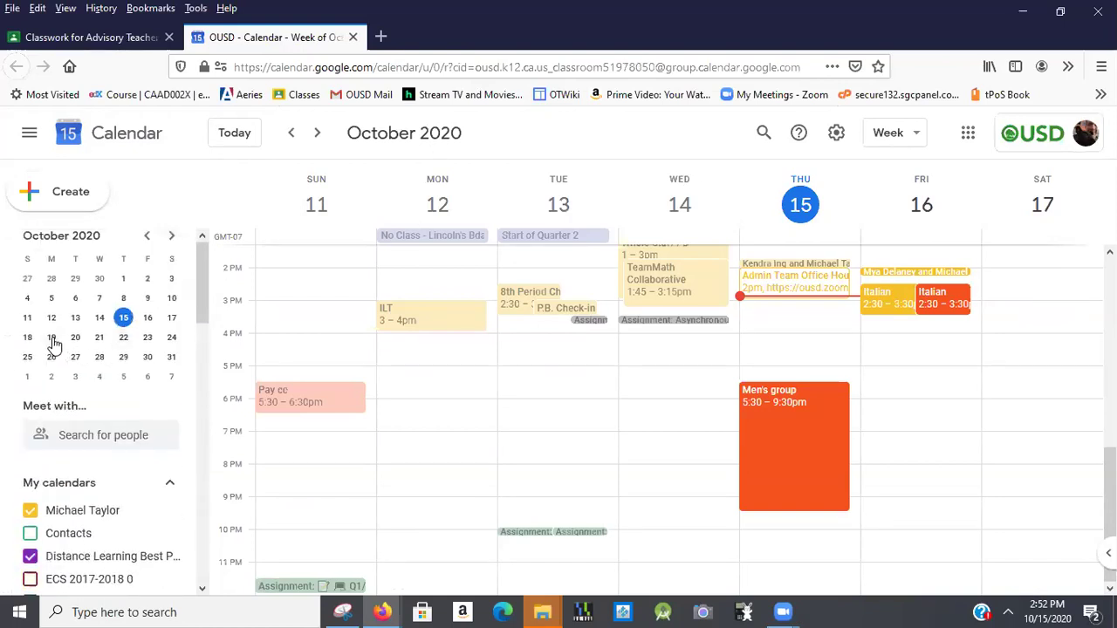
pyautogui.click(51, 336)
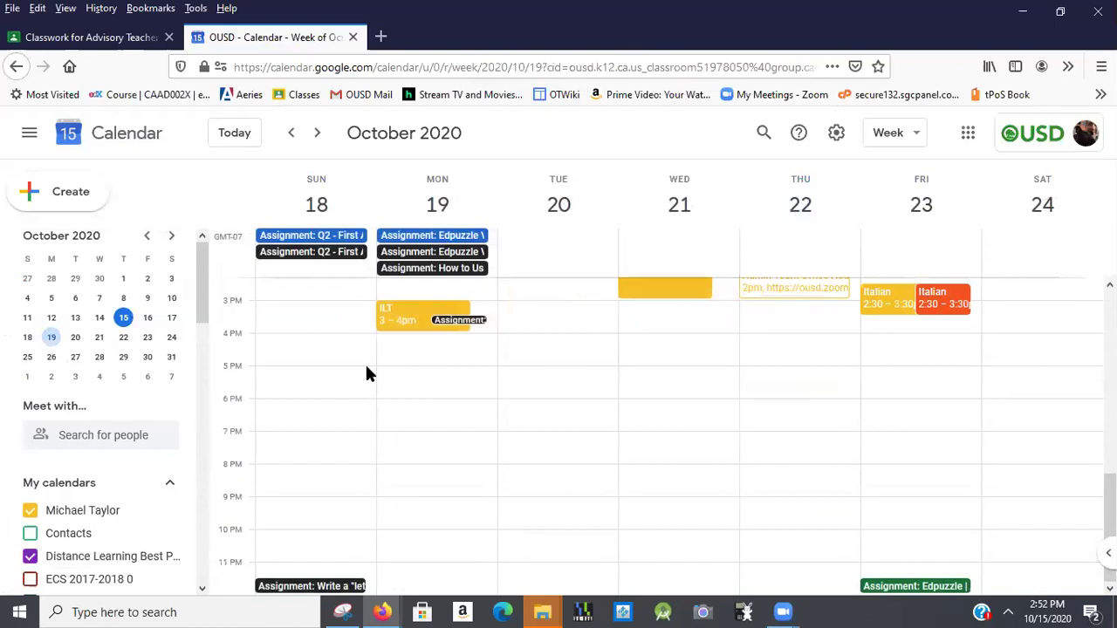
# Step: Create an event on Monday, October 19 from 5:00pm to 6:00pm and title it "Special Tutorial"
pyautogui.scroll(5, 367, 373)
pyautogui.scroll(1, 366, 373)
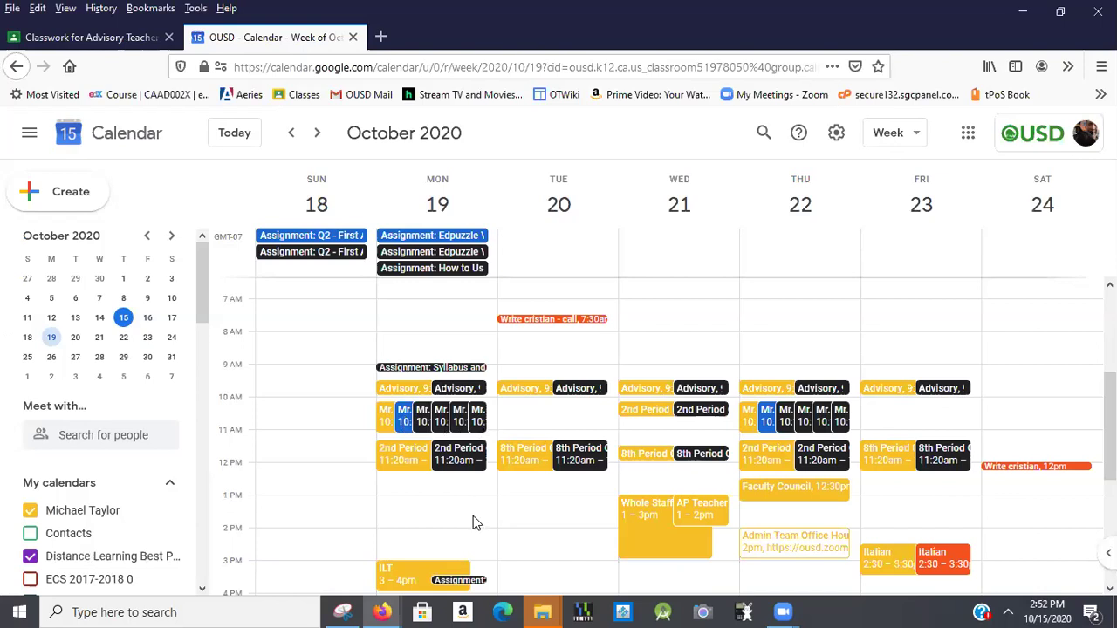
pyautogui.scroll(-3, 473, 522)
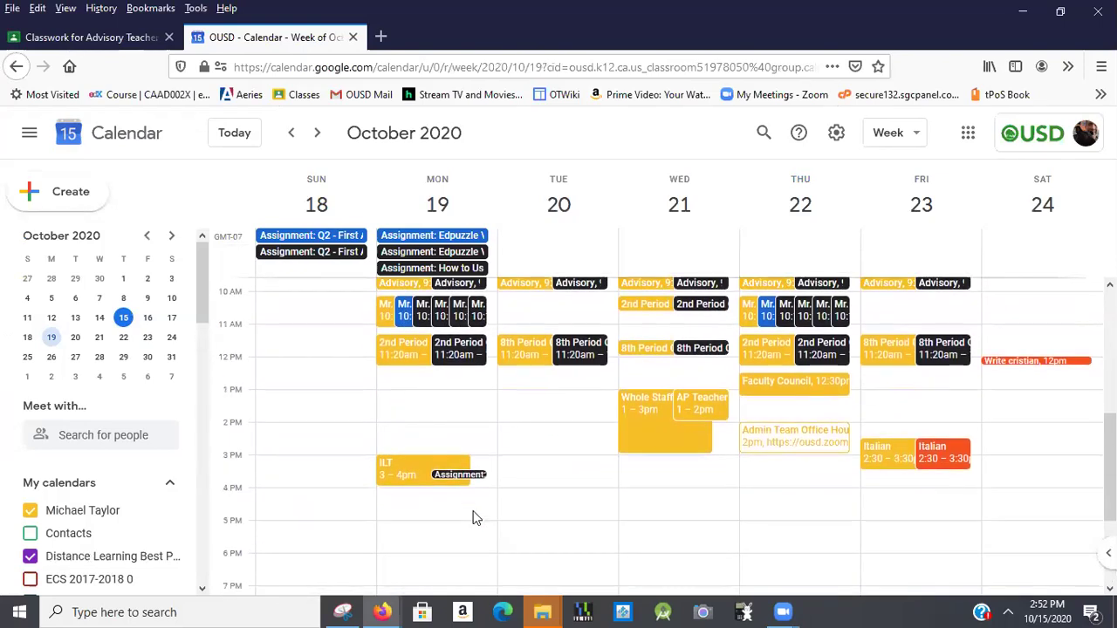
pyautogui.scroll(-3, 473, 517)
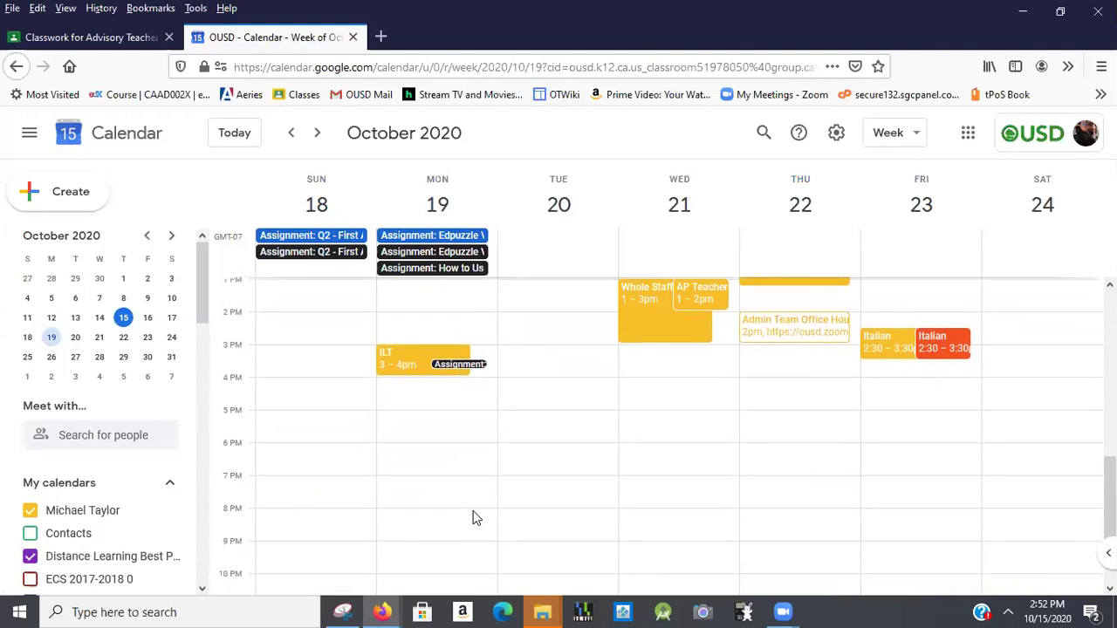
pyautogui.click(407, 419)
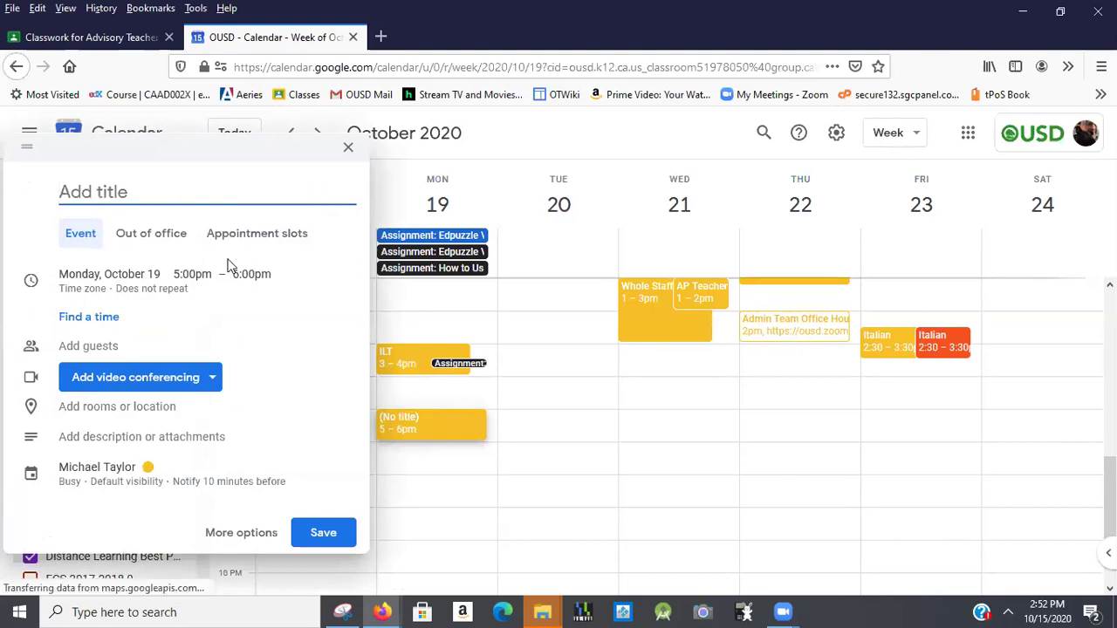
pyautogui.write('SPeci')
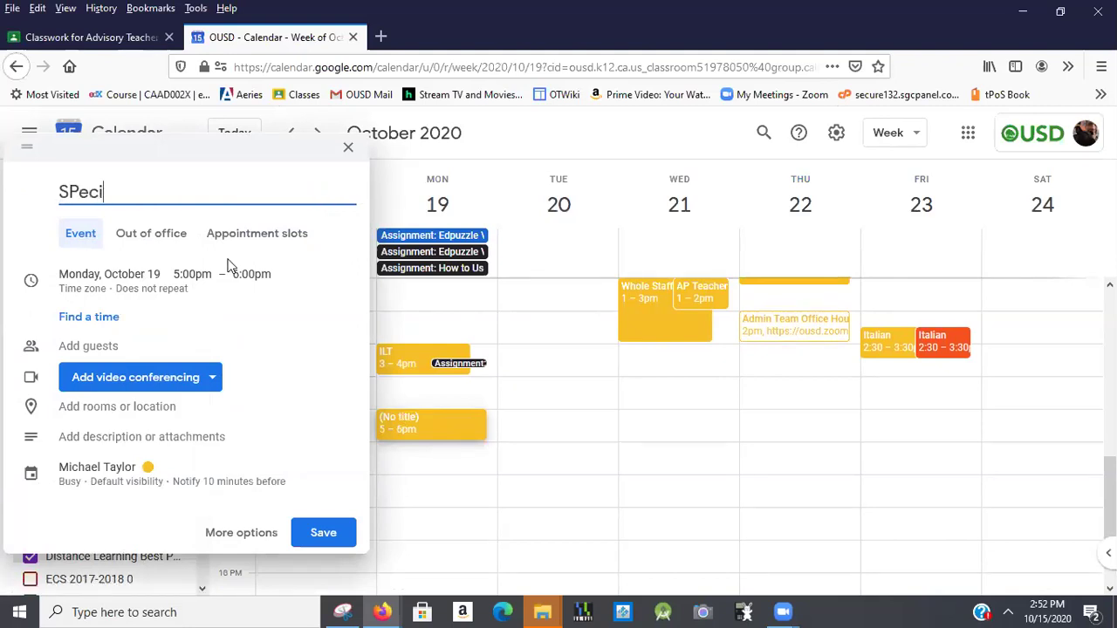
pyautogui.press('BackSpace')
pyautogui.press('BackSpace')
pyautogui.press('BackSpace')
pyautogui.write('pecial')
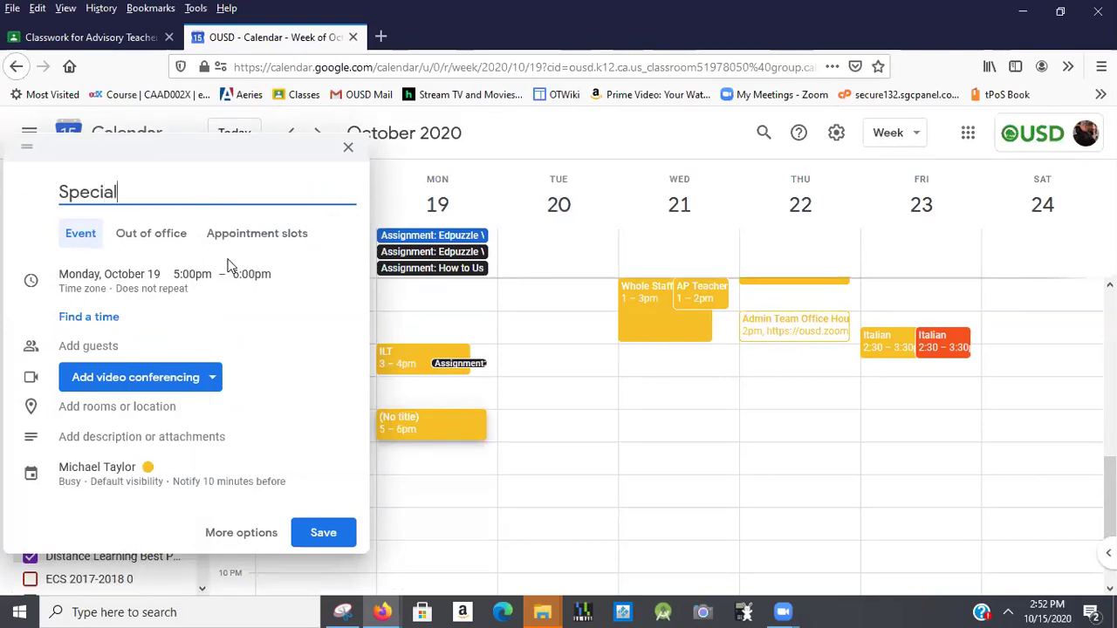
pyautogui.write(' Tutorial')
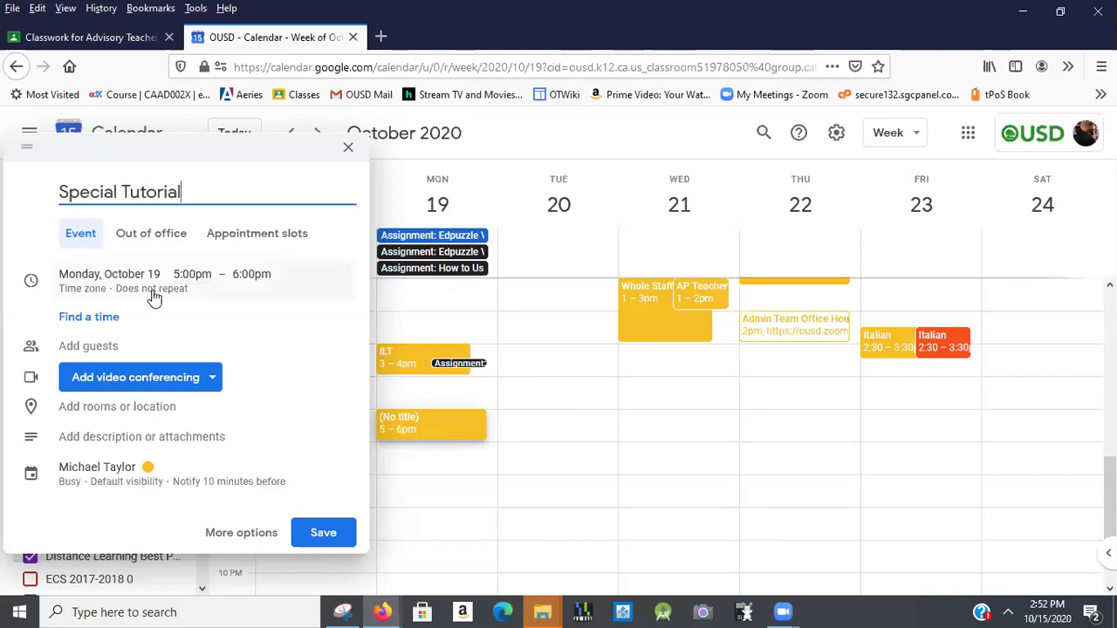
# Step: Set the event to a custom recurrence, every week on Monday and Thursday, ending on Dec 18, 2020
pyautogui.click(146, 293)
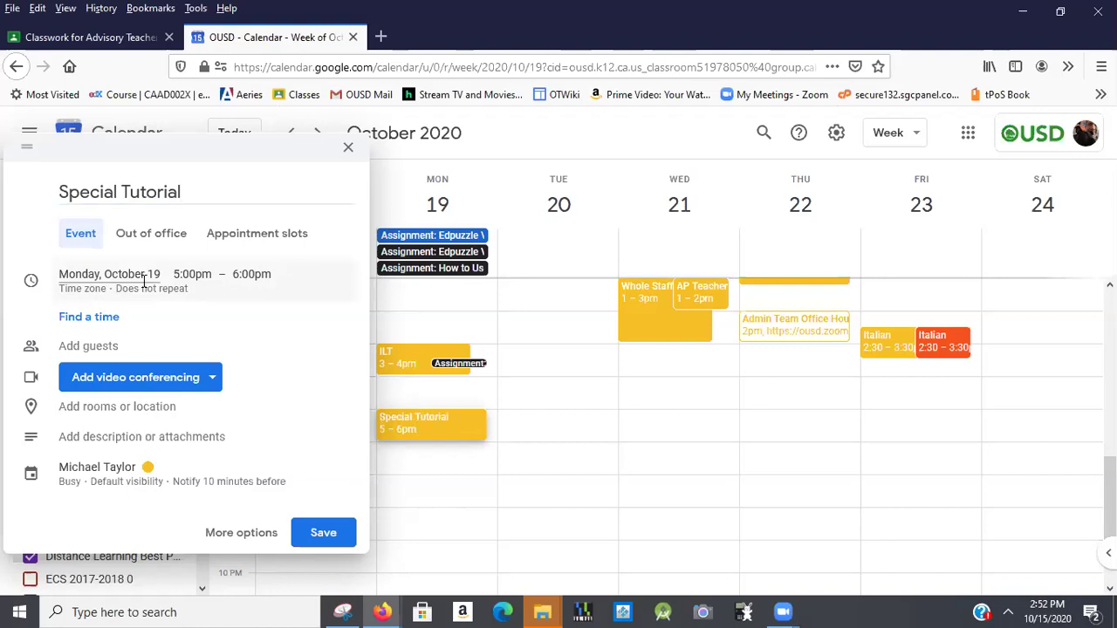
pyautogui.click(143, 277)
pyautogui.click(328, 259)
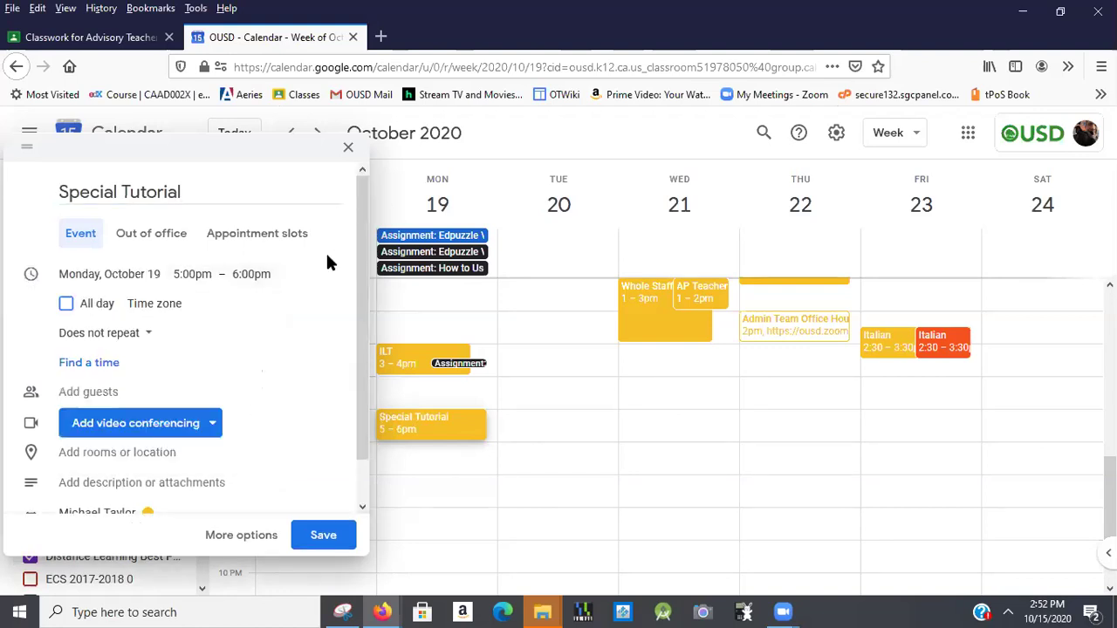
pyautogui.click(143, 341)
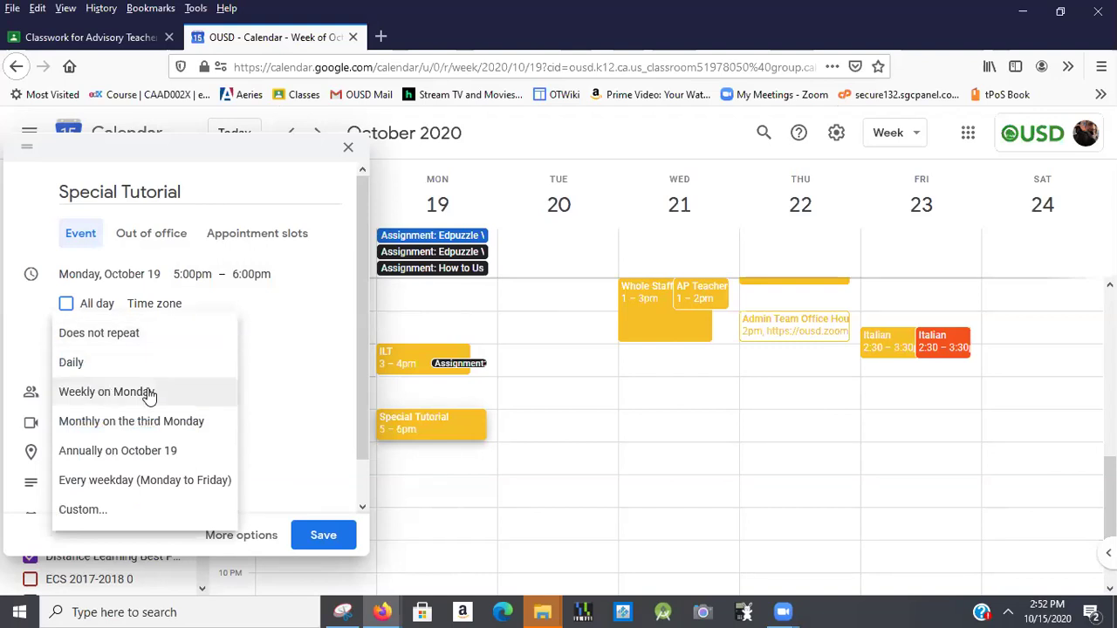
pyautogui.click(129, 509)
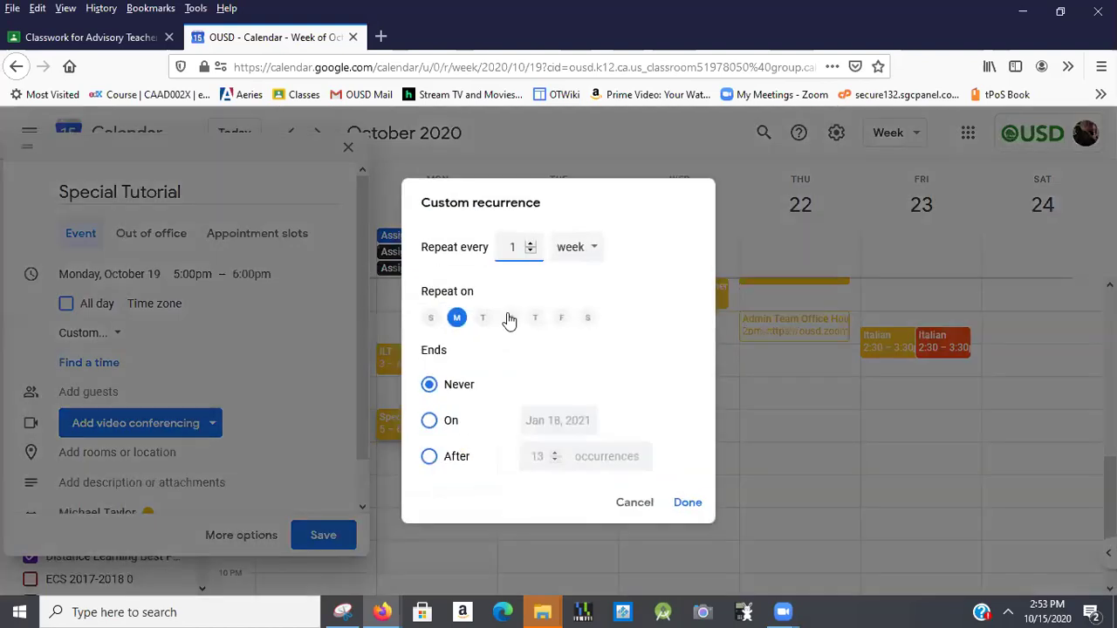
pyautogui.click(535, 319)
pyautogui.click(436, 422)
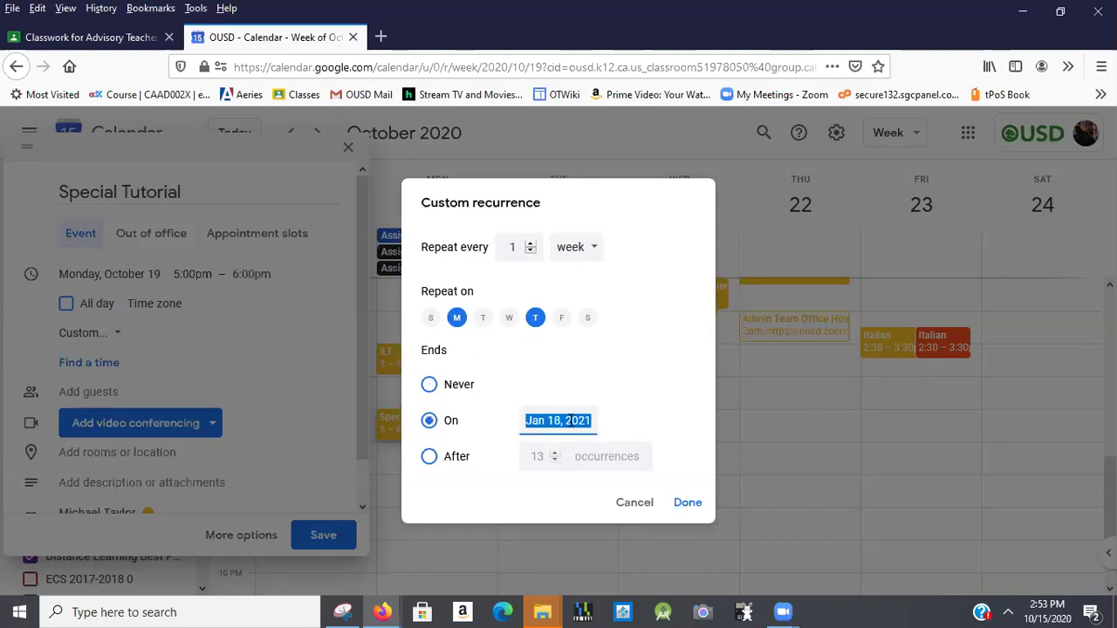
pyautogui.write('De')
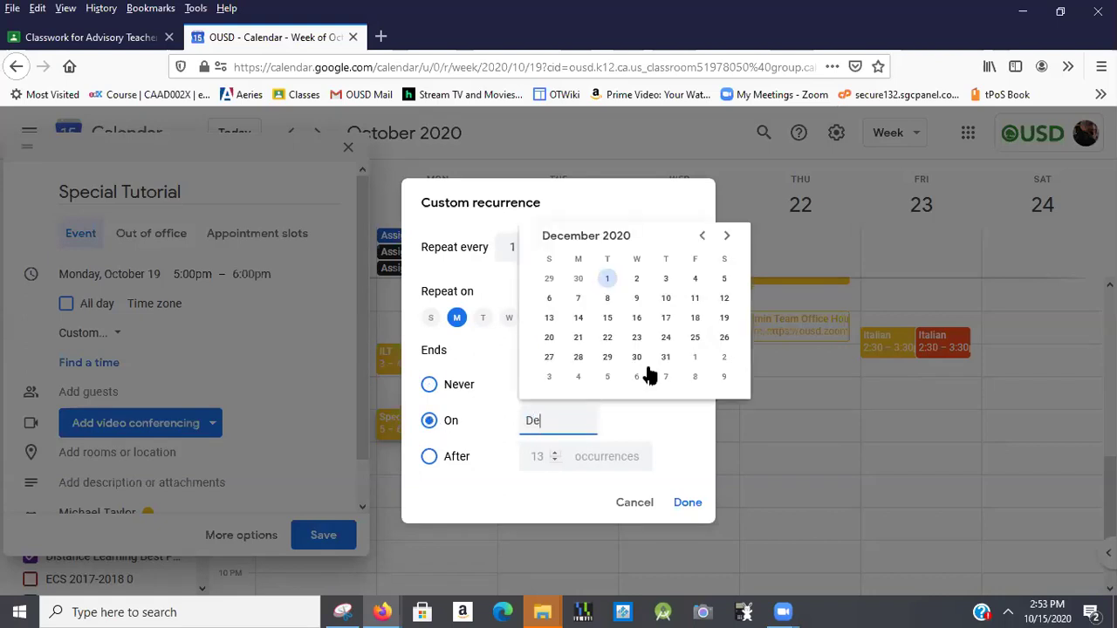
pyautogui.click(697, 317)
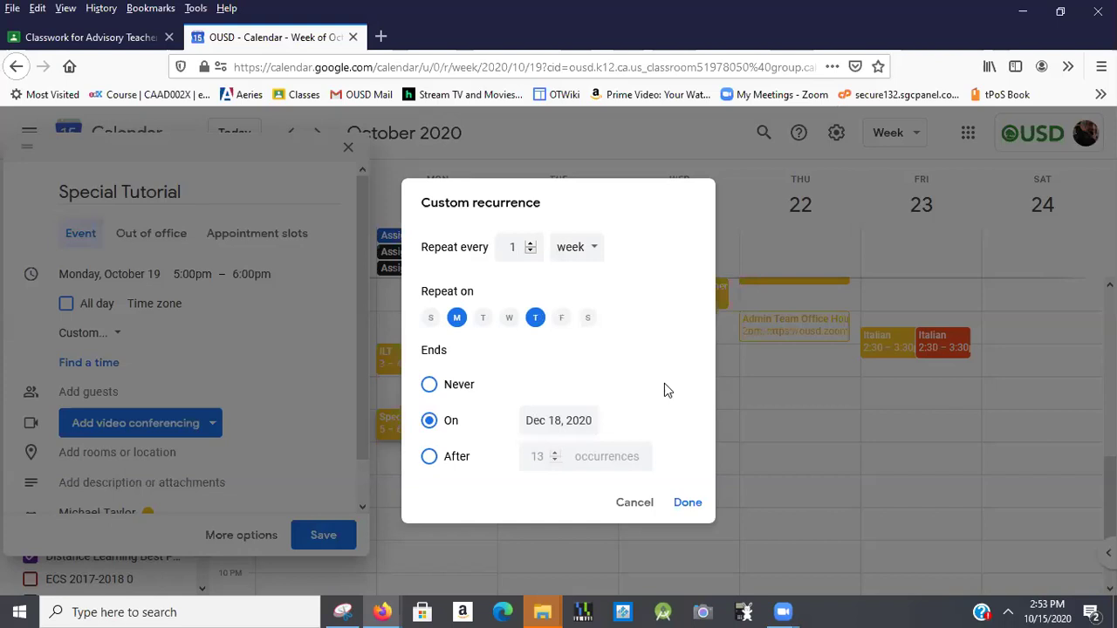
pyautogui.click(693, 505)
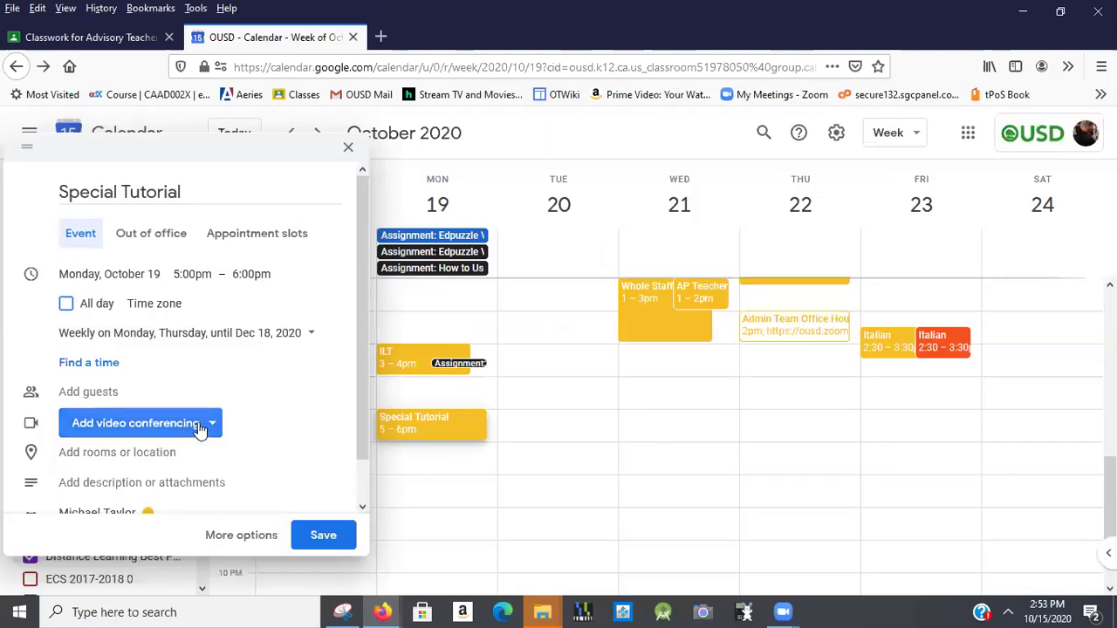
# Step: Add an event description with the line "Zoom LInk: kasdfadsf;" and an "Attendance:" label below it
pyautogui.moveTo(361, 373); pyautogui.dragTo(363, 430)
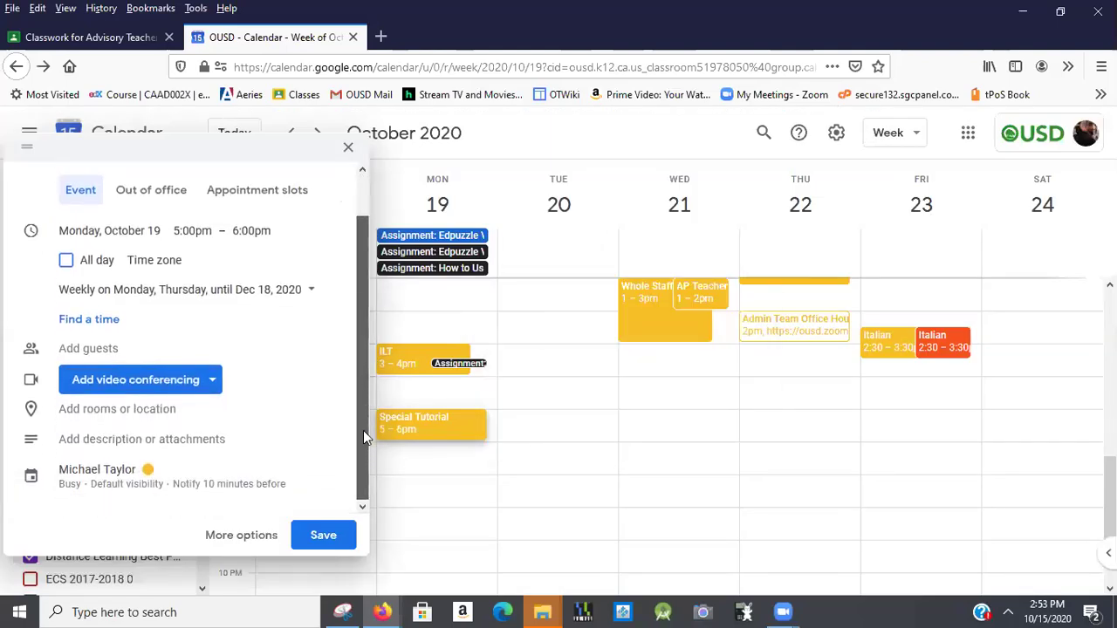
pyautogui.click(98, 447)
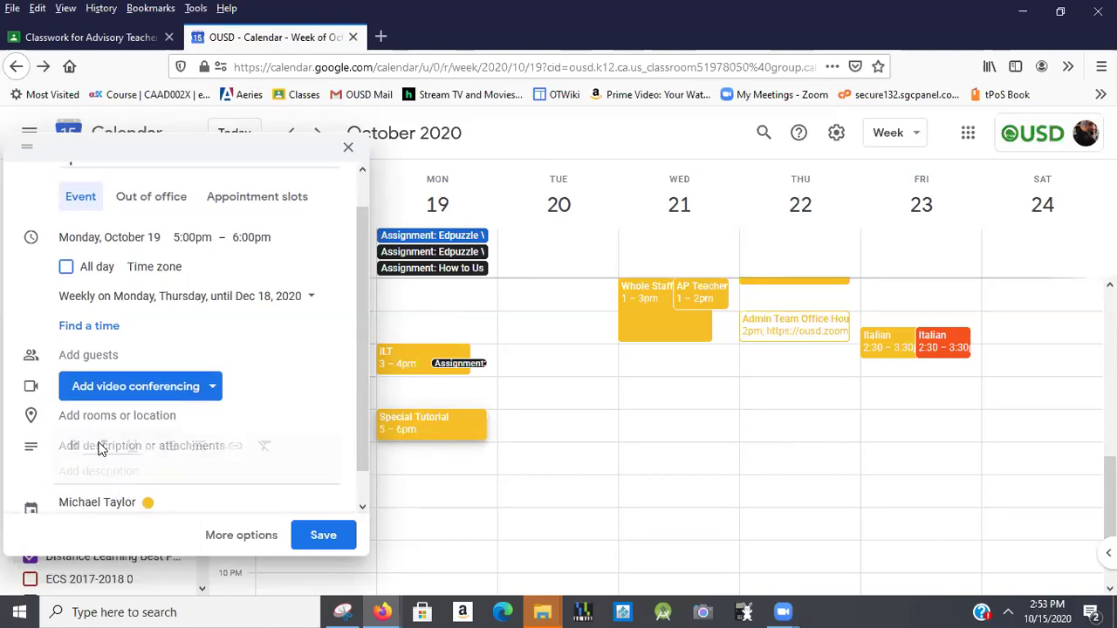
pyautogui.write('Zoom')
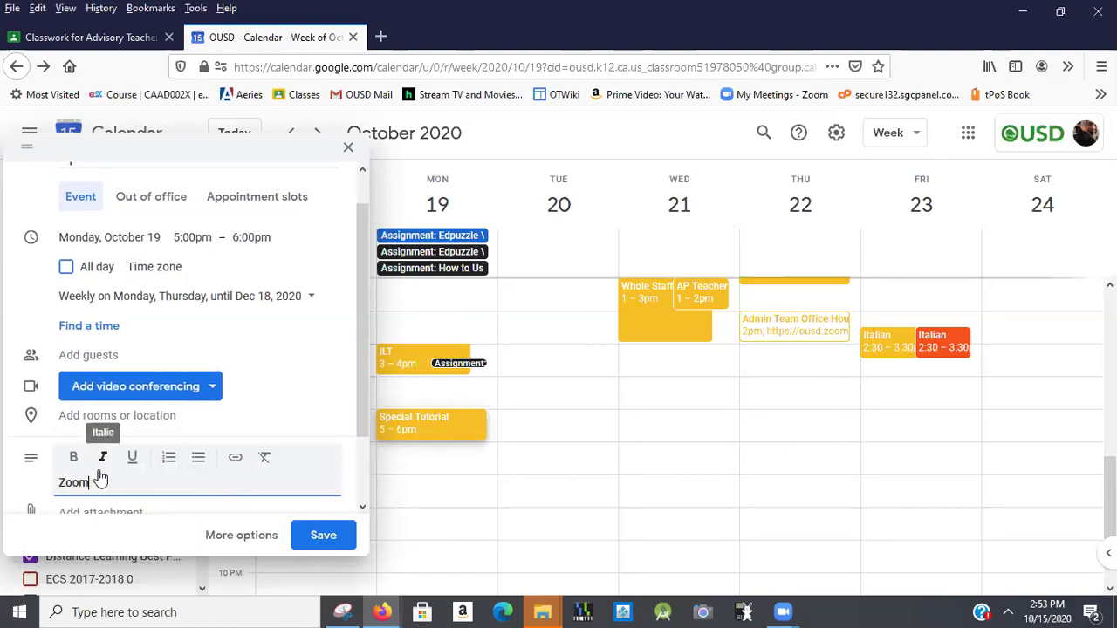
pyautogui.write(' link: kasdfadsf;')
pyautogui.press('Return')
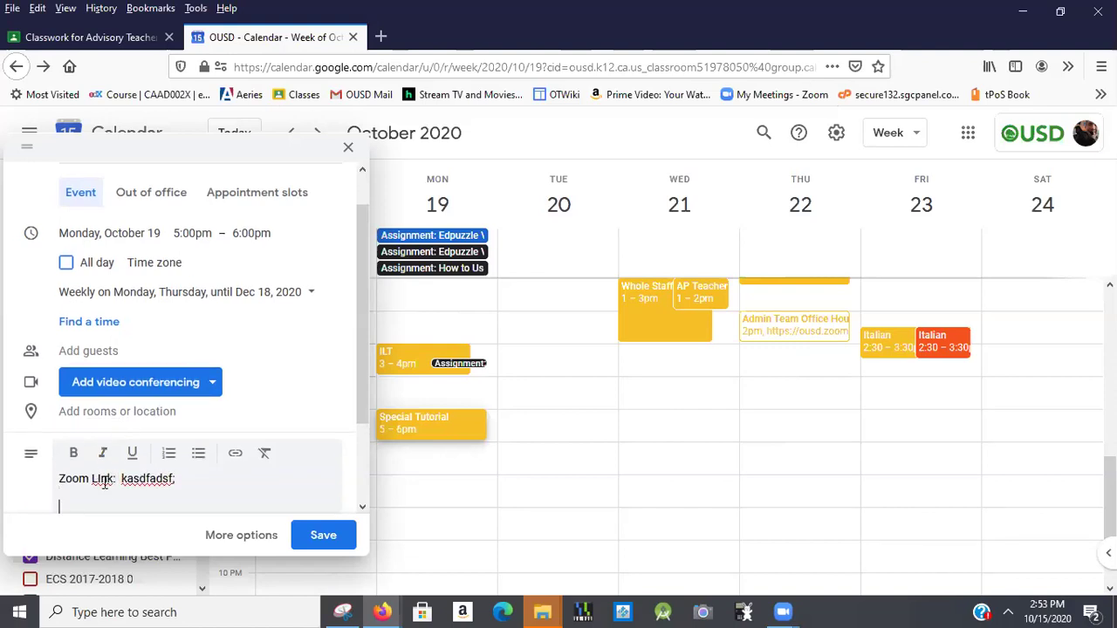
pyautogui.scroll(-1, 109, 485)
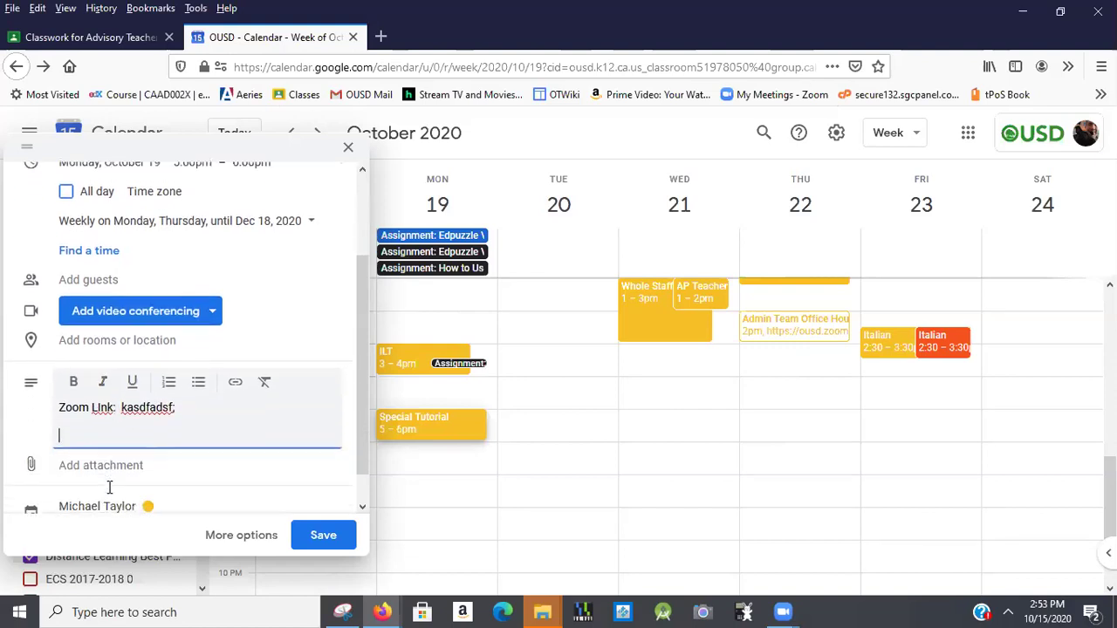
pyautogui.write('Attendance:')
# Step: Return to the instructions document in Google Docs and open its linked Attendance Links spreadsheet
pyautogui.hotkey('alt', 'Tab')
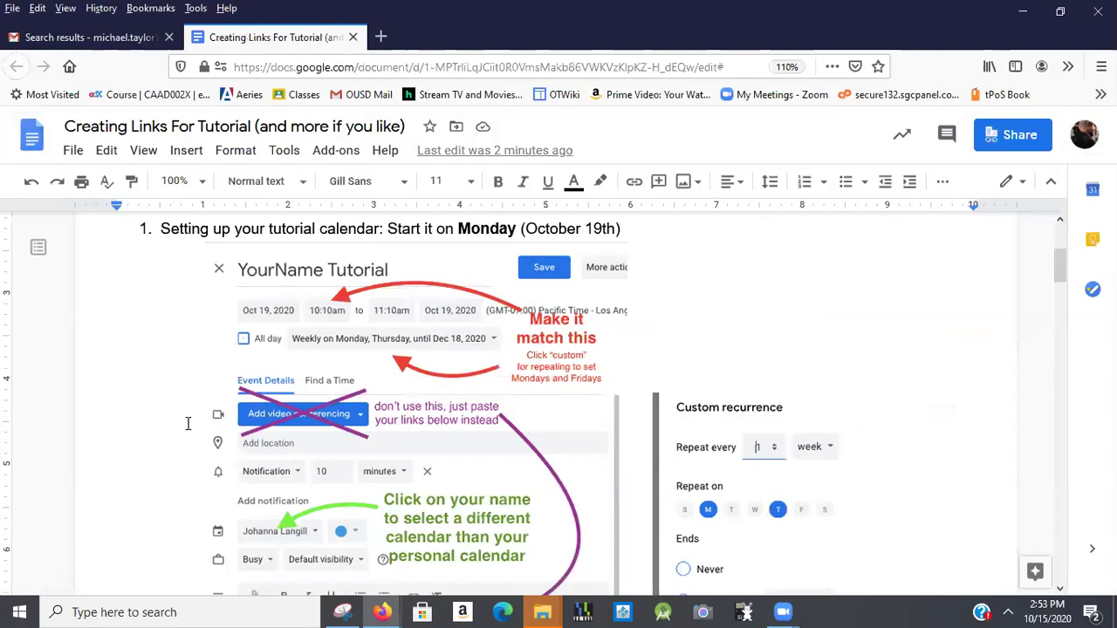
pyautogui.scroll(-10, 187, 423)
pyautogui.click(214, 357)
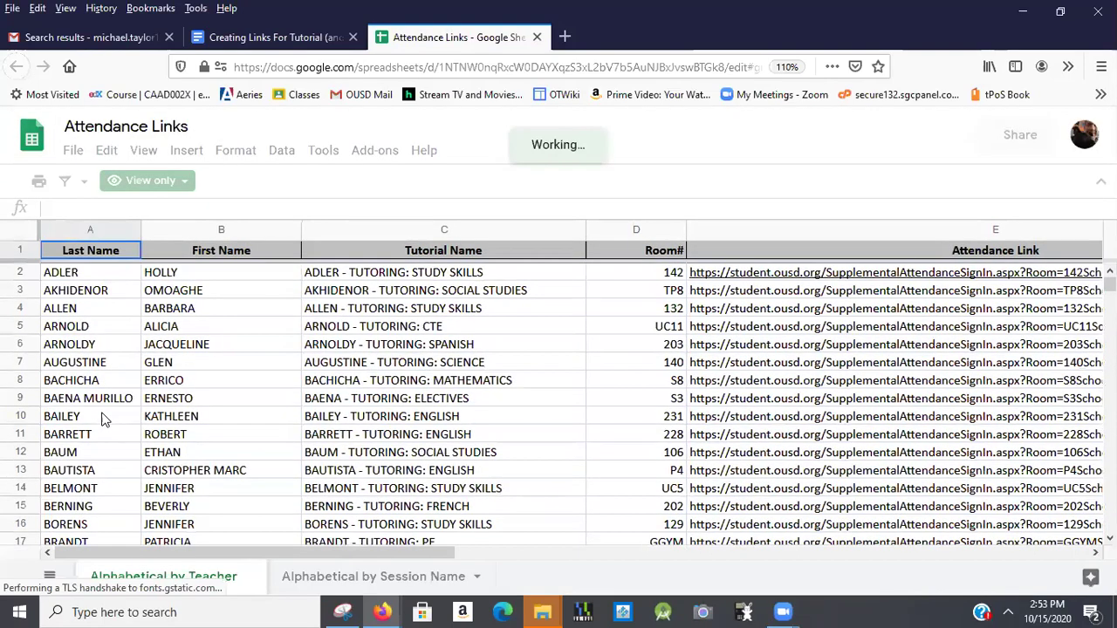
# Step: Search the Attendance Links spreadsheet for the teacher's last name to find their mathematics tutoring row, and close the search
pyautogui.click(102, 420)
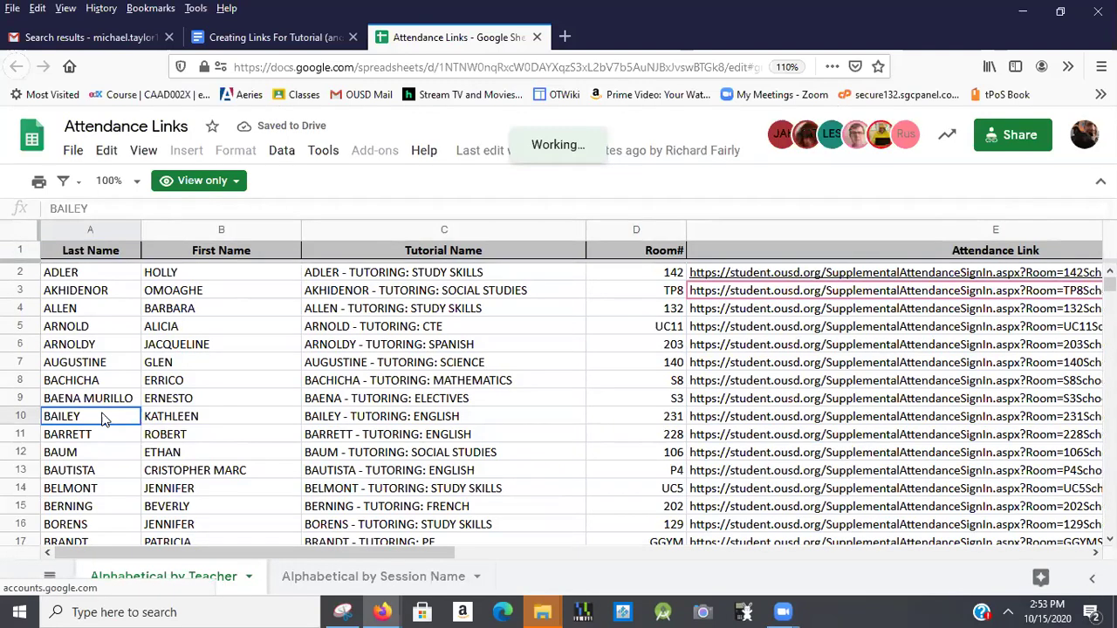
pyautogui.hotkey('ctrl', 'f')
pyautogui.write('taulo')
pyautogui.press('BackSpace')
pyautogui.press('BackSpace')
pyautogui.press('BackSpace')
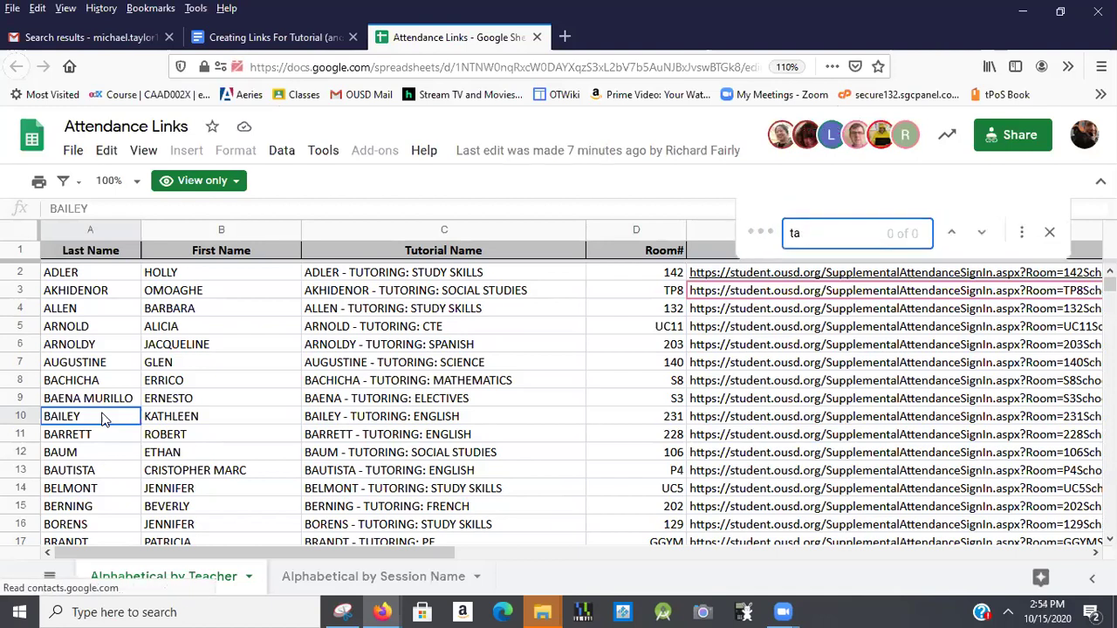
pyautogui.write('ylor')
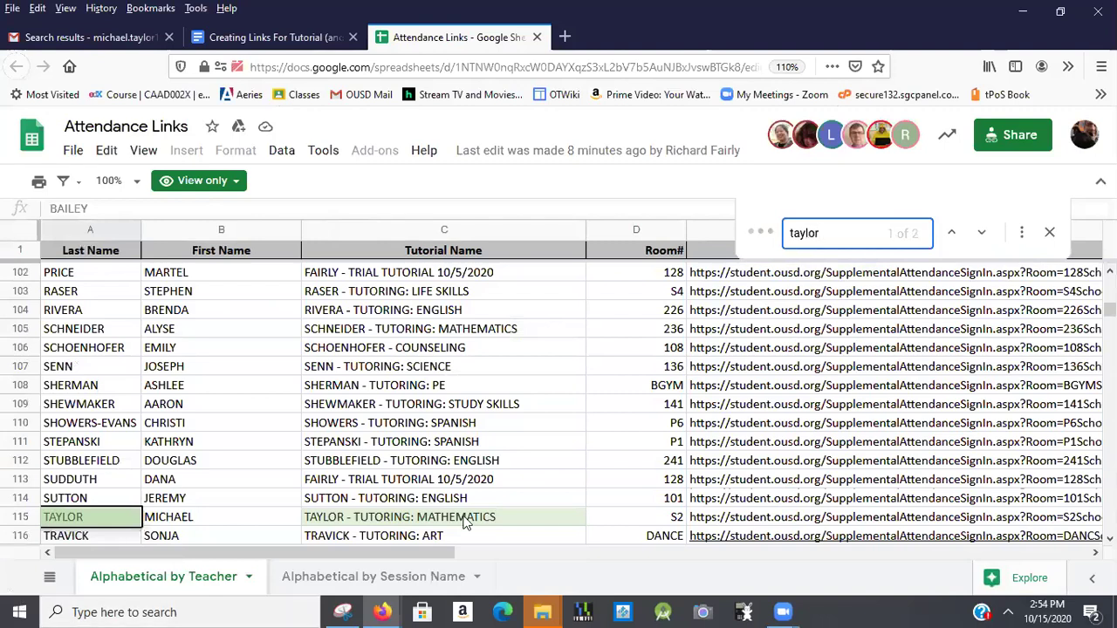
pyautogui.click(465, 521)
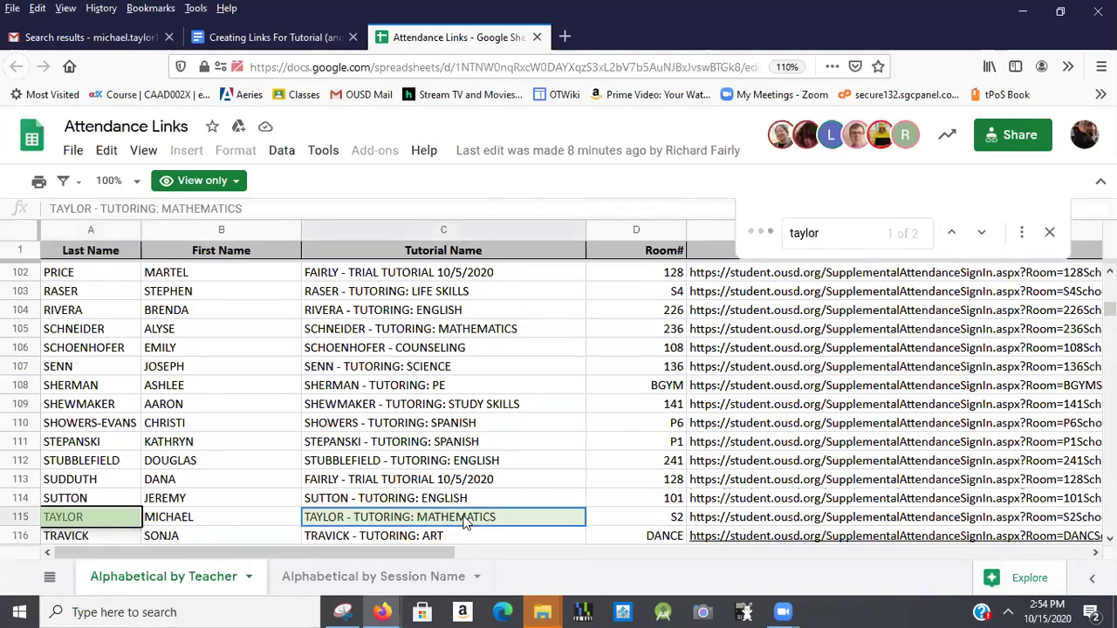
pyautogui.click(1051, 235)
pyautogui.click(1050, 231)
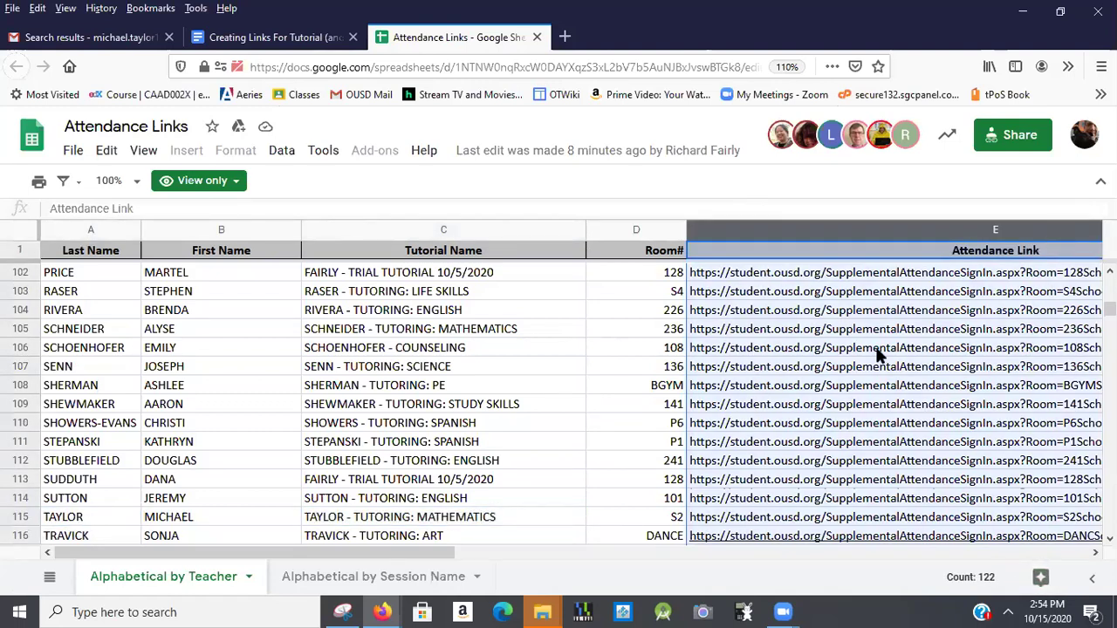
# Step: Copy the attendance link from the teacher's mathematics tutoring row for room S2
pyautogui.click(610, 520)
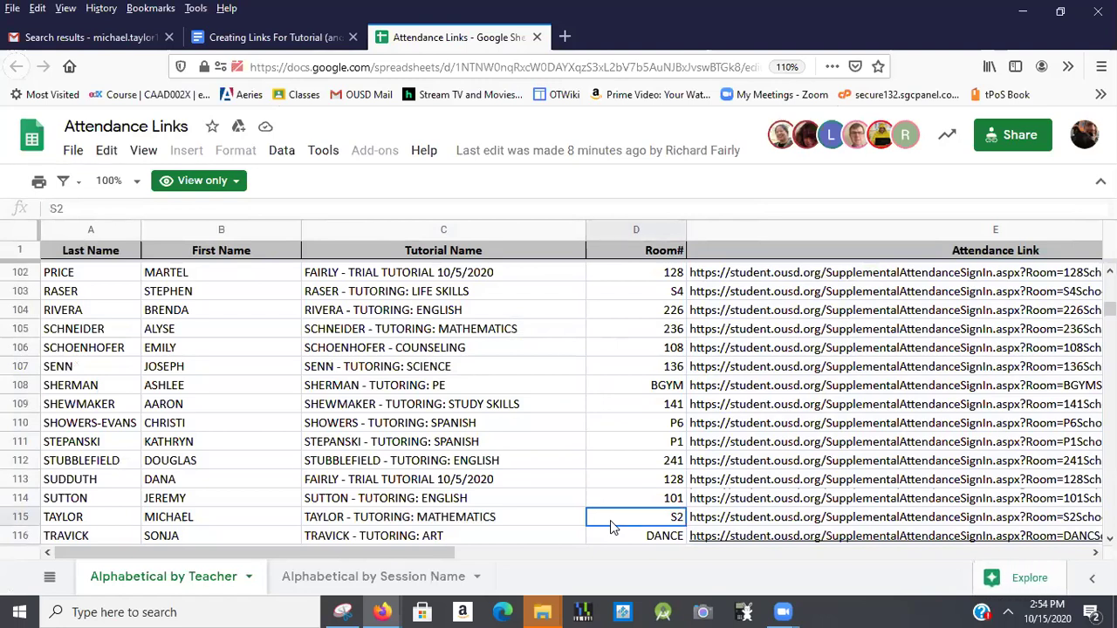
pyautogui.press('Right')
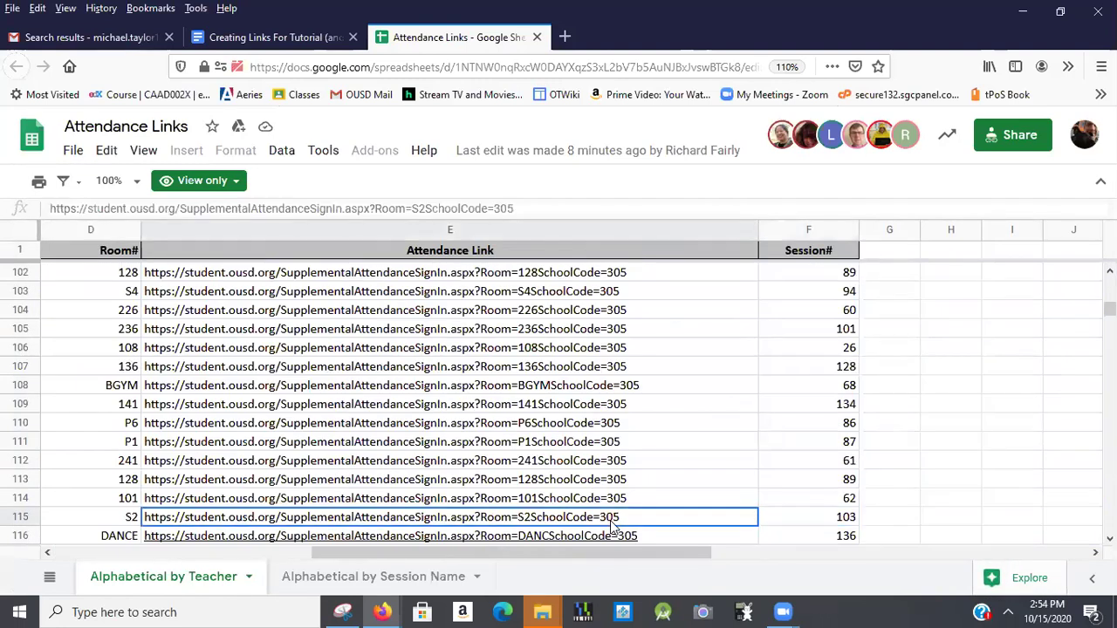
pyautogui.hotkey('ctrl', 'c')
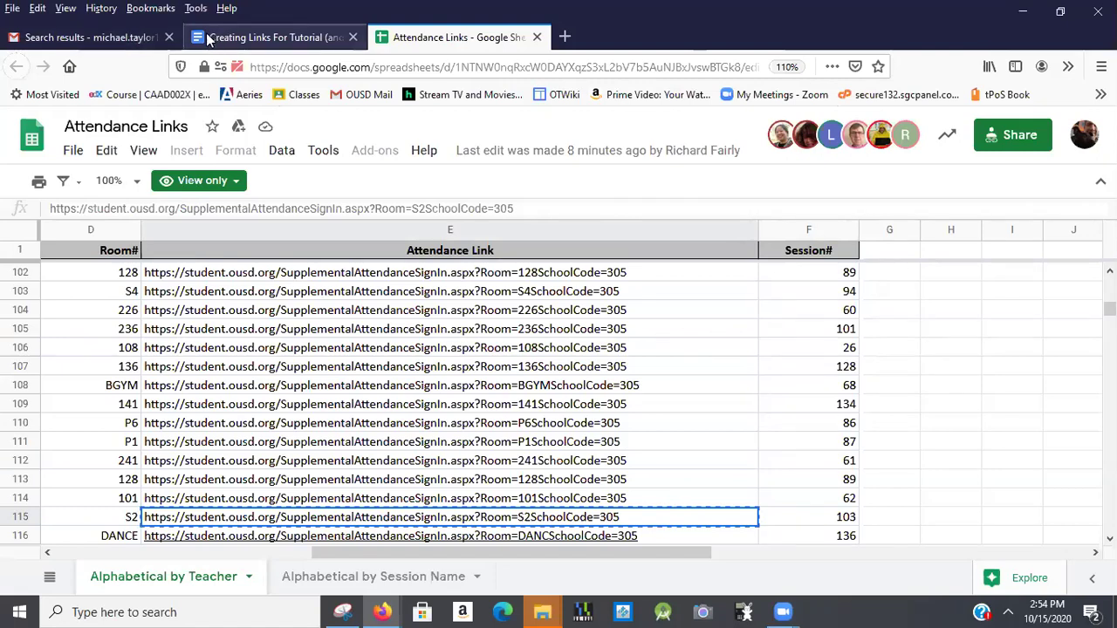
# Step: Switch back to Google Calendar, paste the attendance link after "Attendance:" in the event description, and save the event
pyautogui.hotkey('alt', 'Tab')
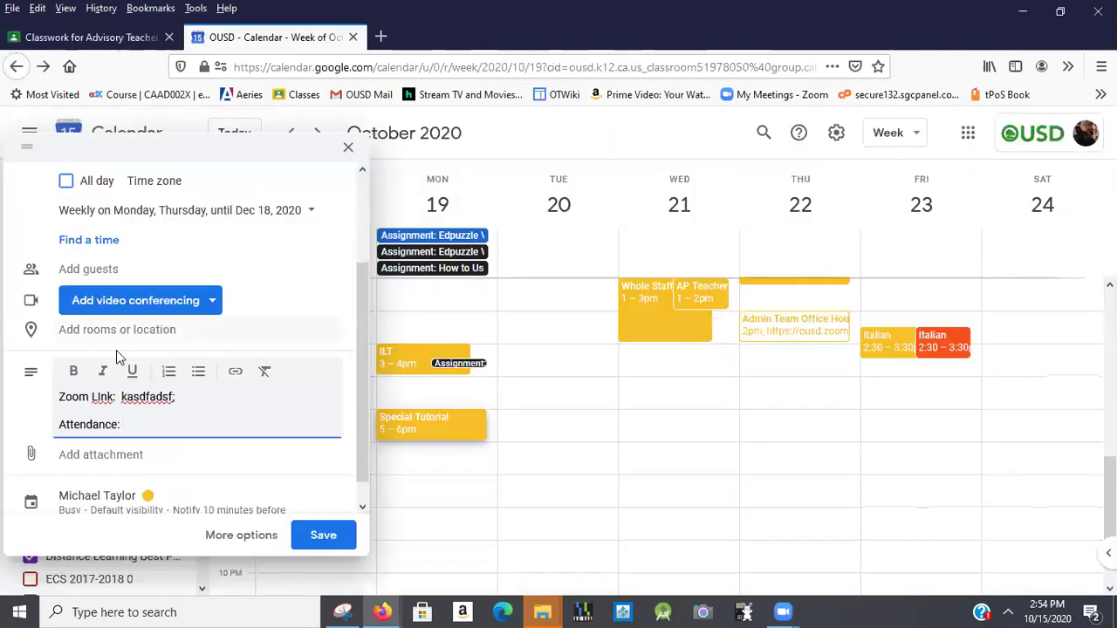
pyautogui.hotkey('ctrl', 'v')
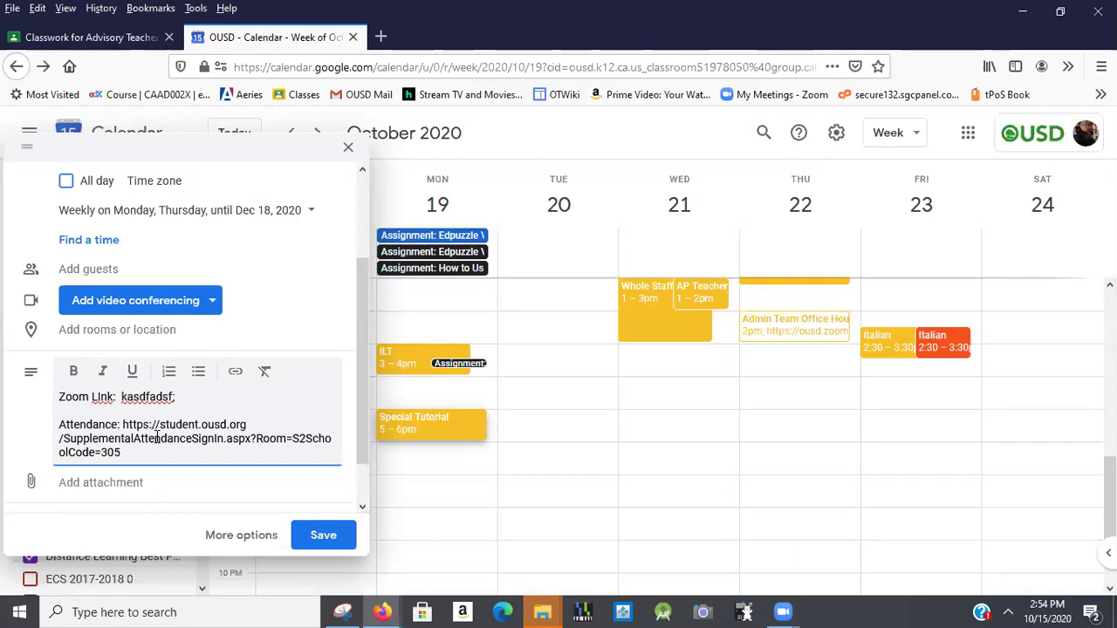
pyautogui.scroll(-1, 160, 439)
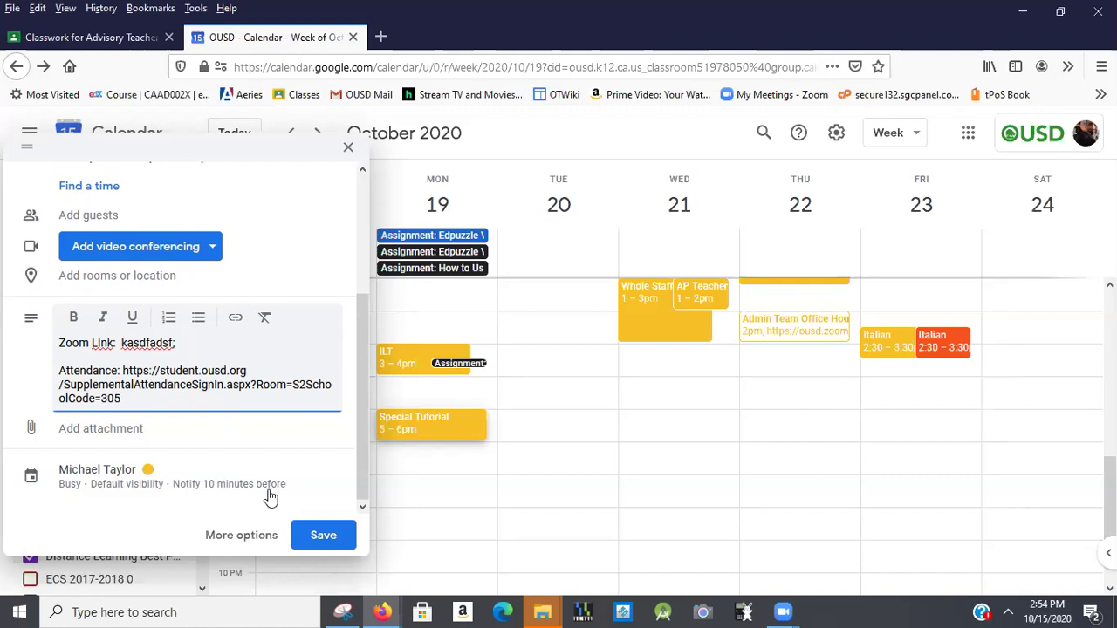
pyautogui.click(325, 534)
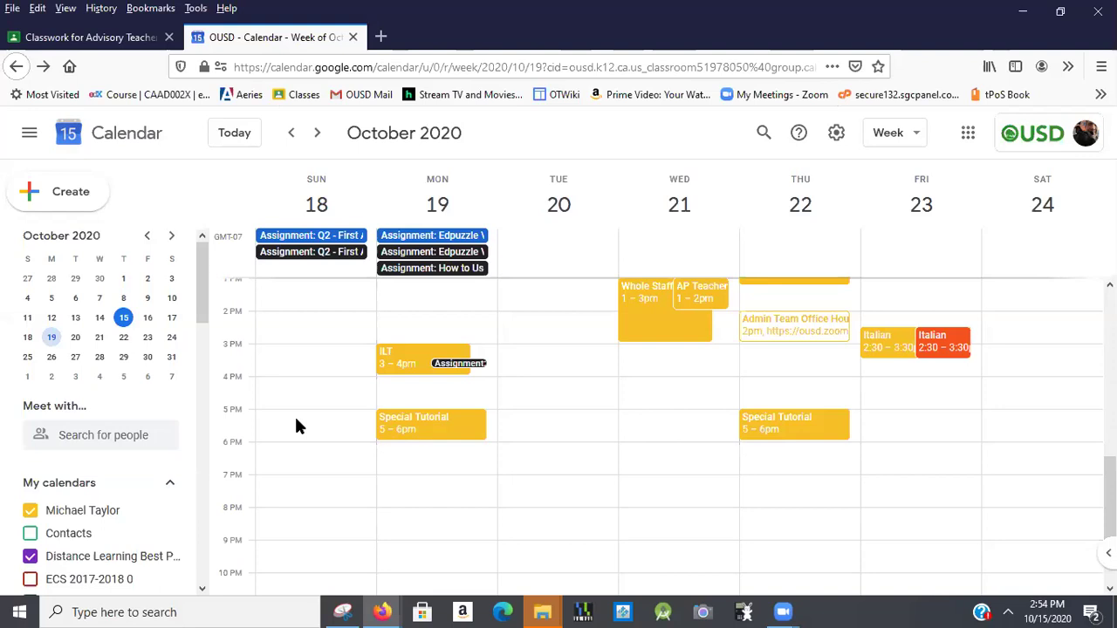
# Step: Copy Monday's Special Tutorial event to the teacher's AP STATISTICS 3rd Period calendar and save the copy
pyautogui.click(446, 424)
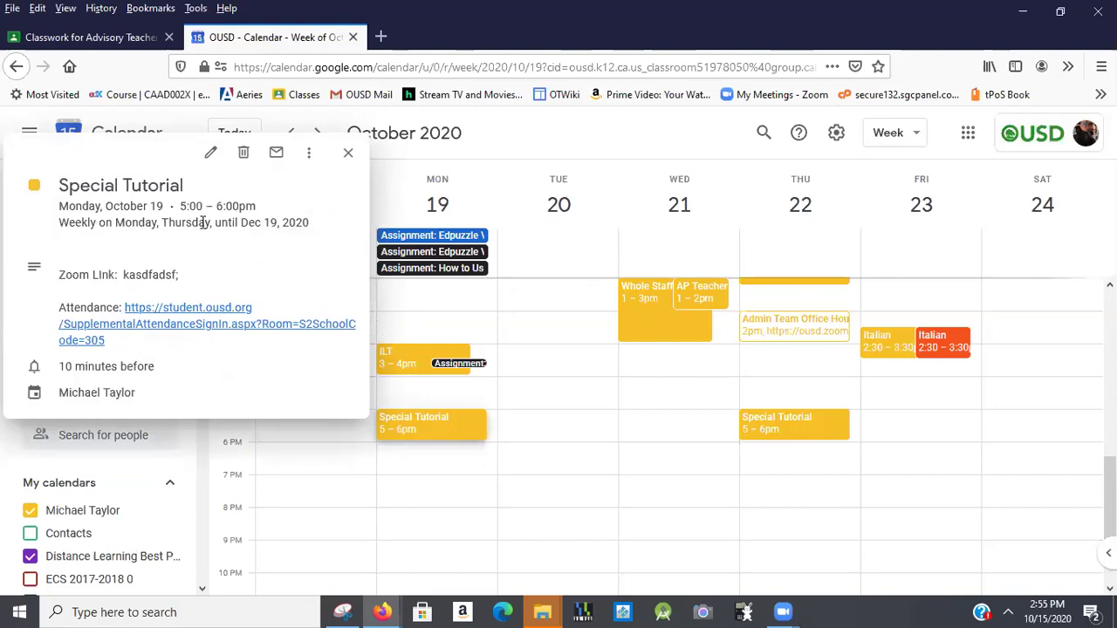
pyautogui.click(309, 157)
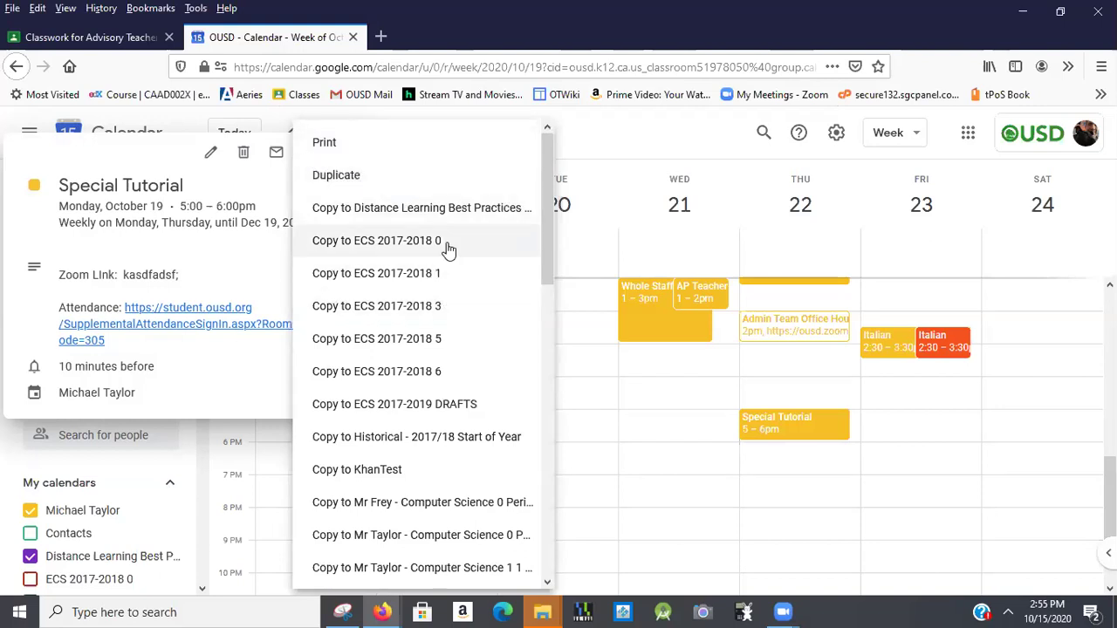
pyautogui.scroll(-5, 447, 248)
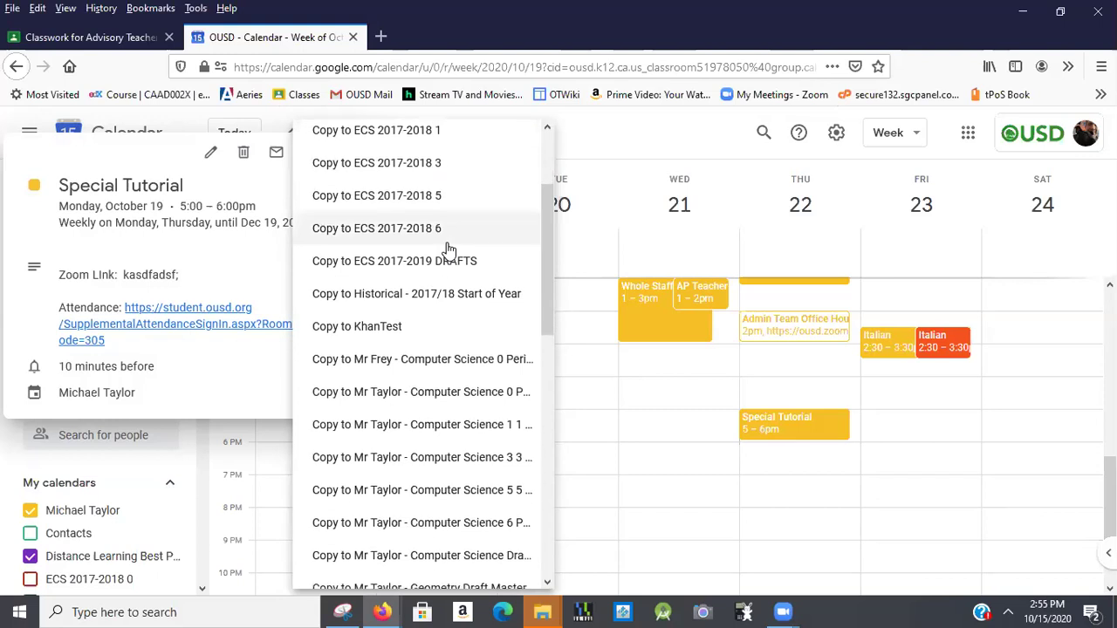
pyautogui.scroll(-13, 447, 248)
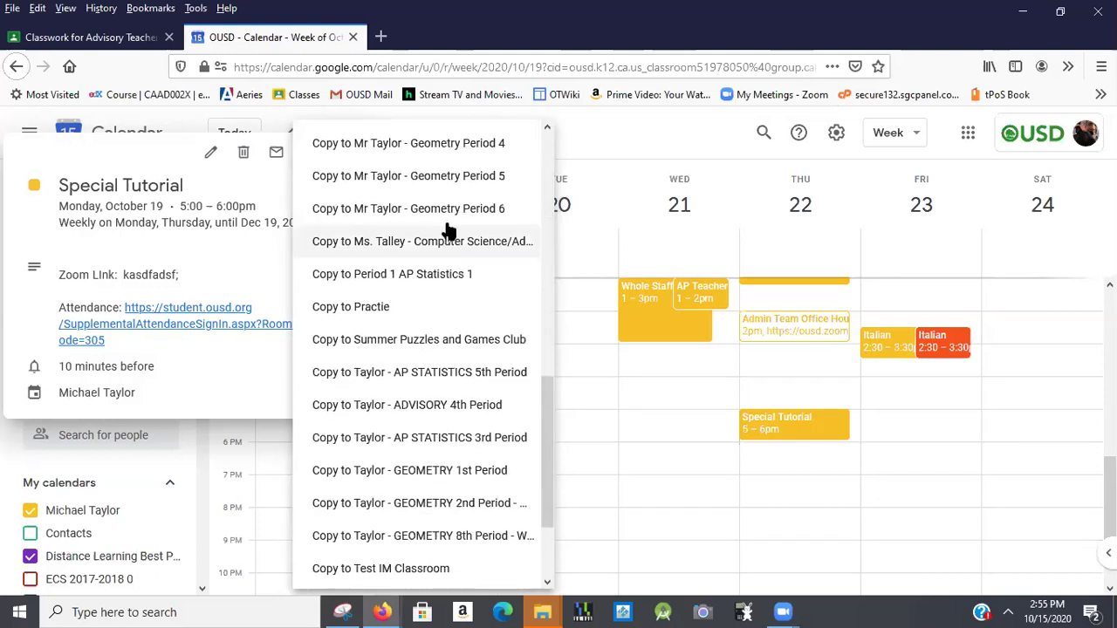
pyautogui.scroll(-2, 445, 220)
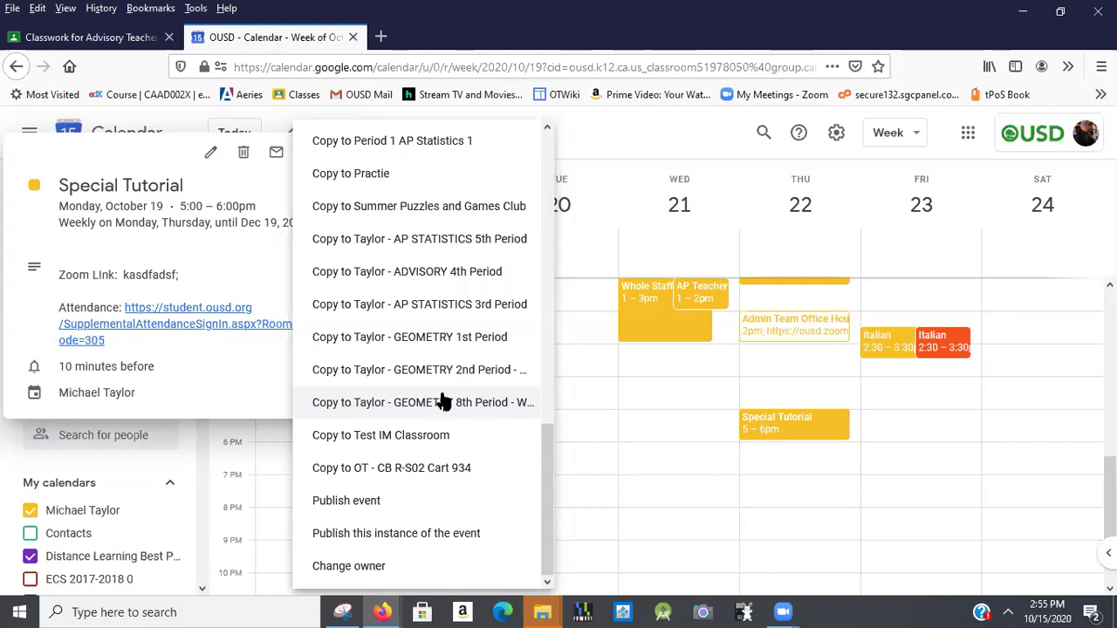
pyautogui.click(454, 312)
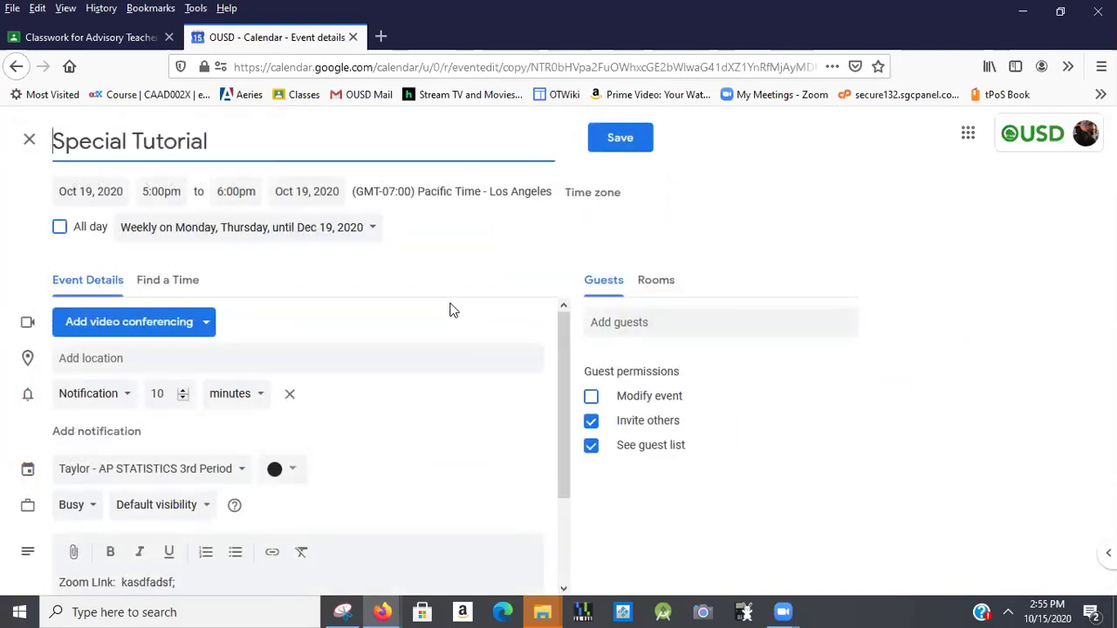
pyautogui.scroll(-2, 452, 311)
pyautogui.scroll(2, 451, 309)
pyautogui.click(605, 145)
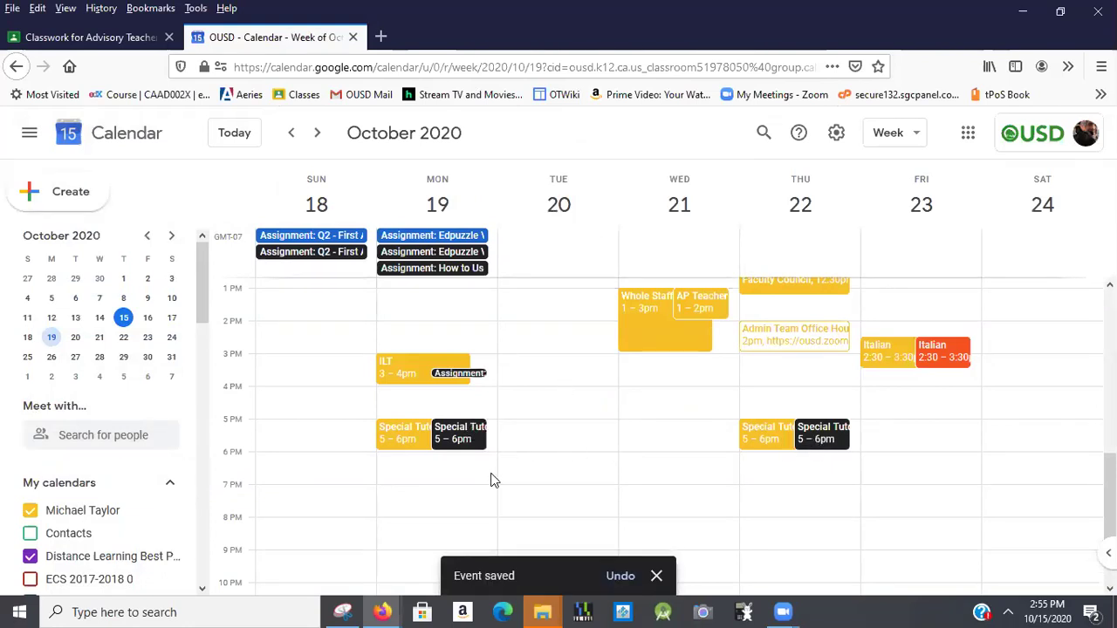
# Step: View the details of the AP STATISTICS 3rd Period copy and of the original Special Tutorial event on Monday
pyautogui.click(464, 434)
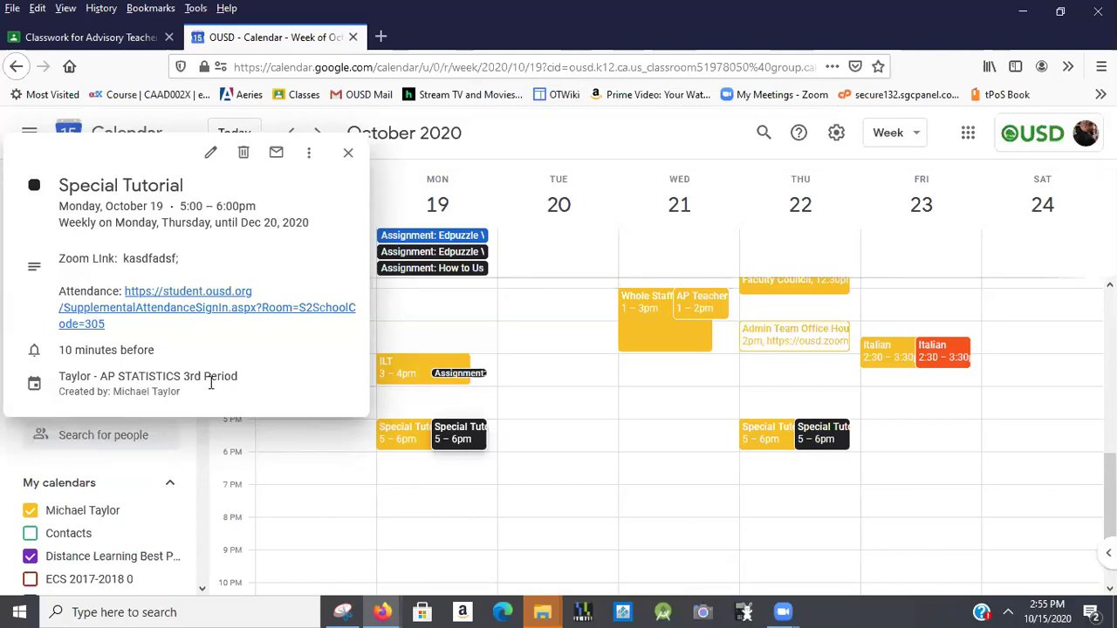
pyautogui.click(349, 166)
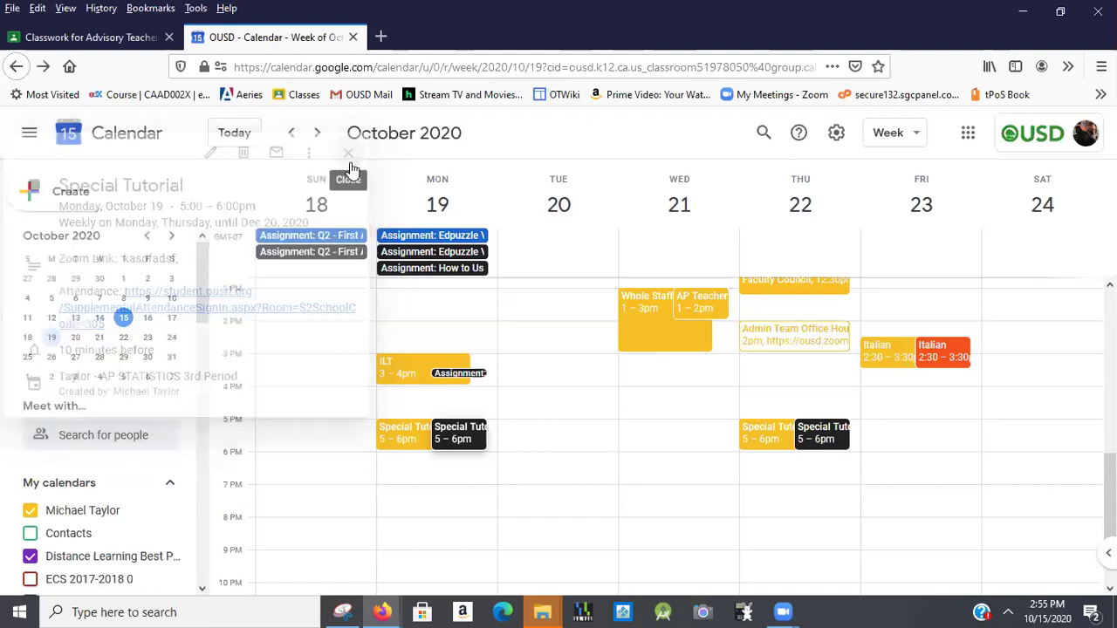
pyautogui.click(405, 438)
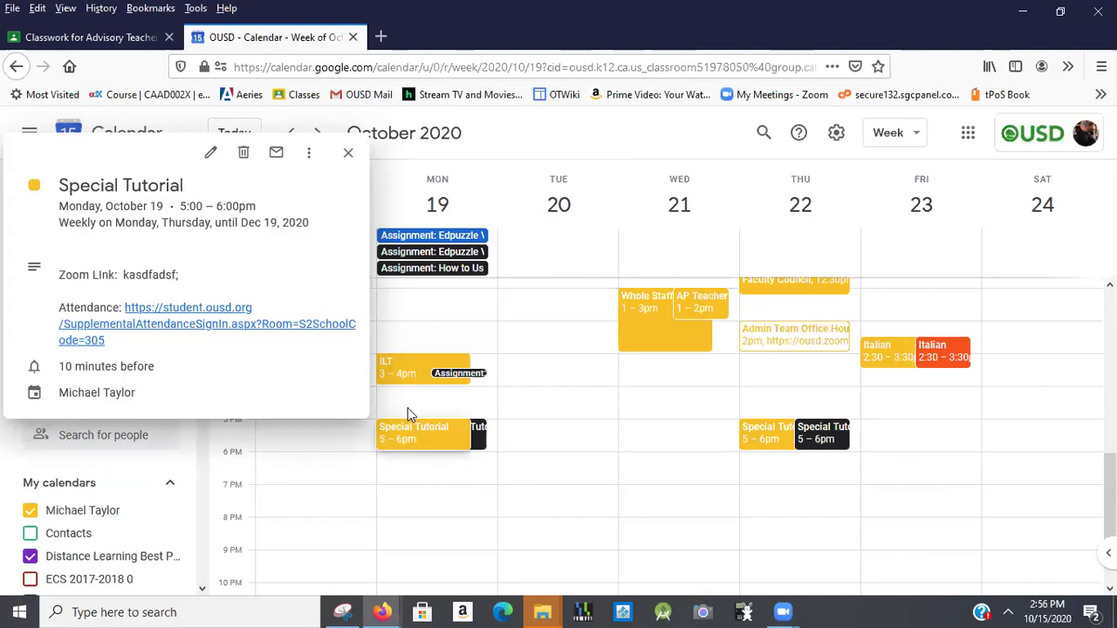
pyautogui.click(348, 155)
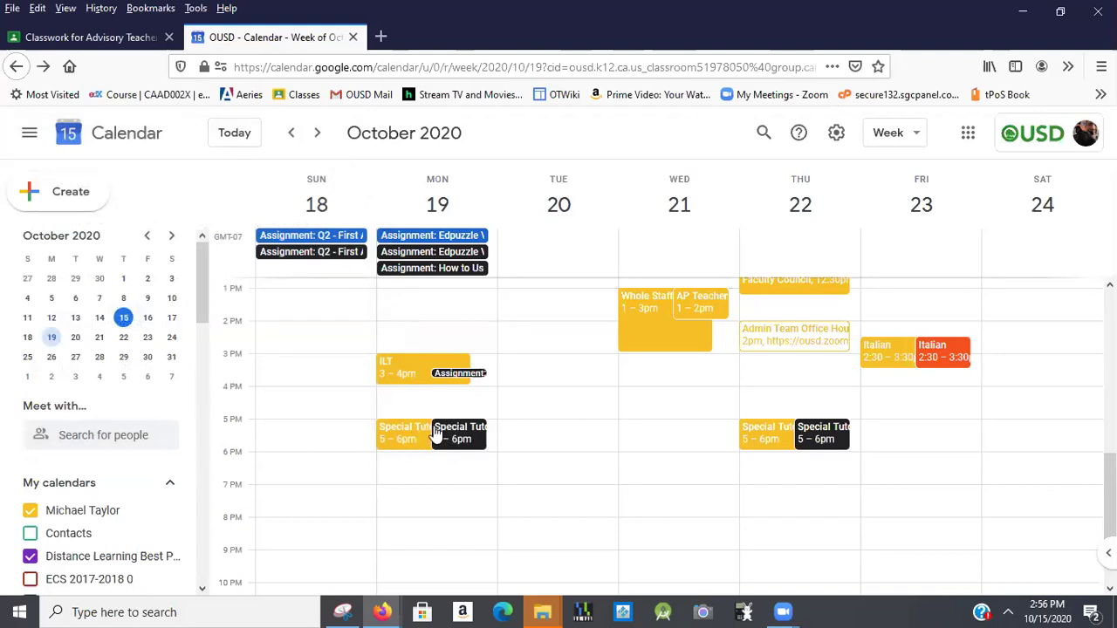
# Step: Copy the original Monday Special Tutorial event to the teacher's AP STATISTICS 5th Period calendar, save it, and check the copy's details
pyautogui.scroll(3, 415, 299)
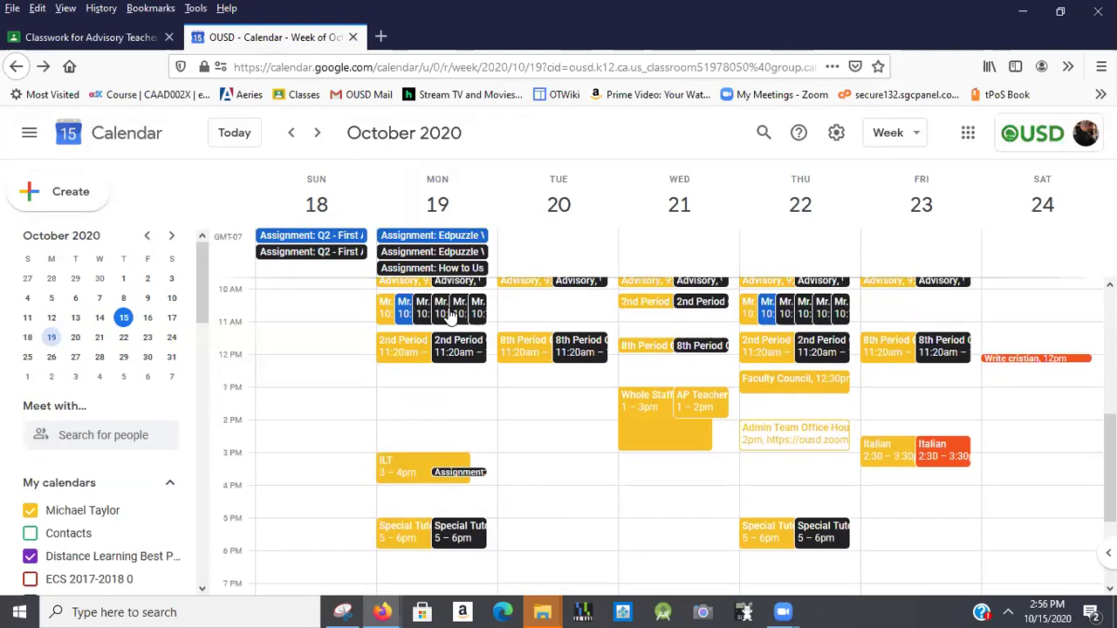
pyautogui.scroll(-1, 443, 390)
pyautogui.scroll(-2, 445, 394)
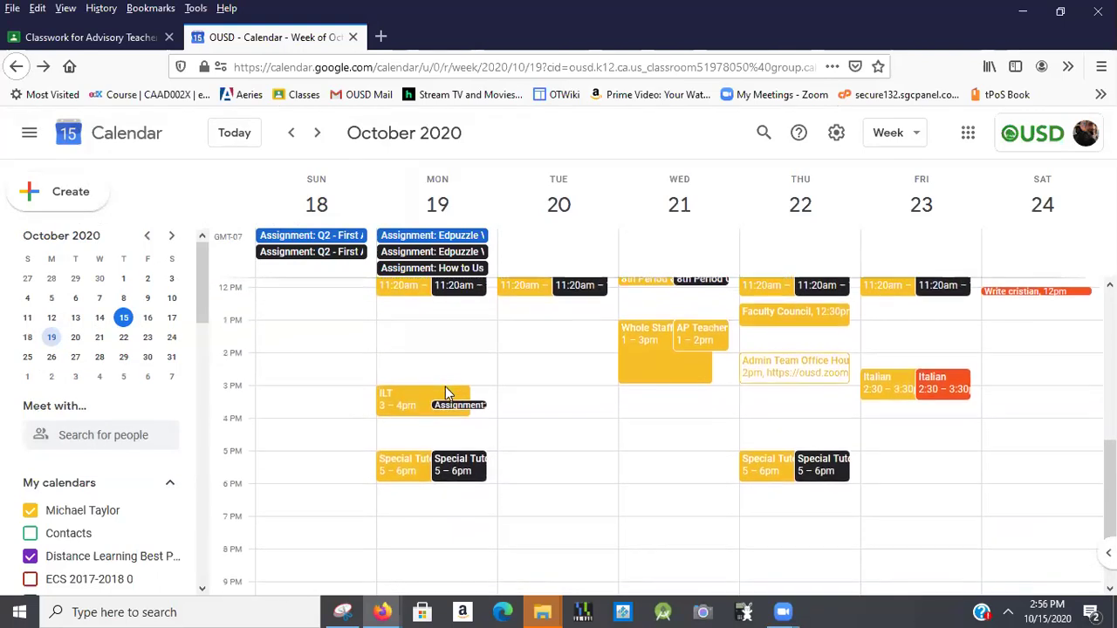
pyautogui.click(417, 450)
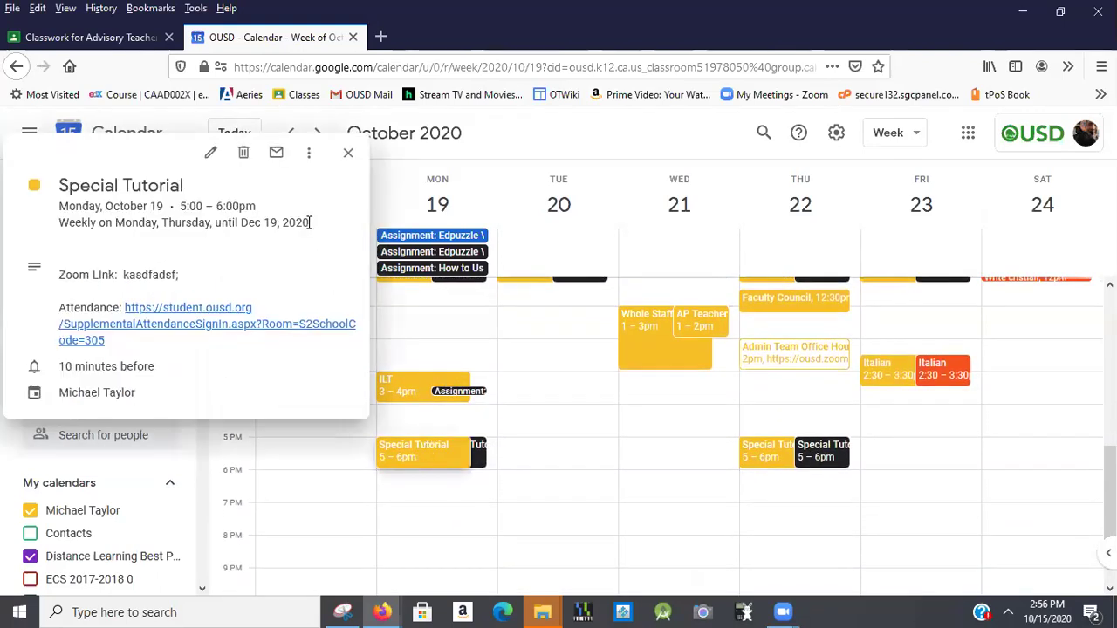
pyautogui.click(310, 155)
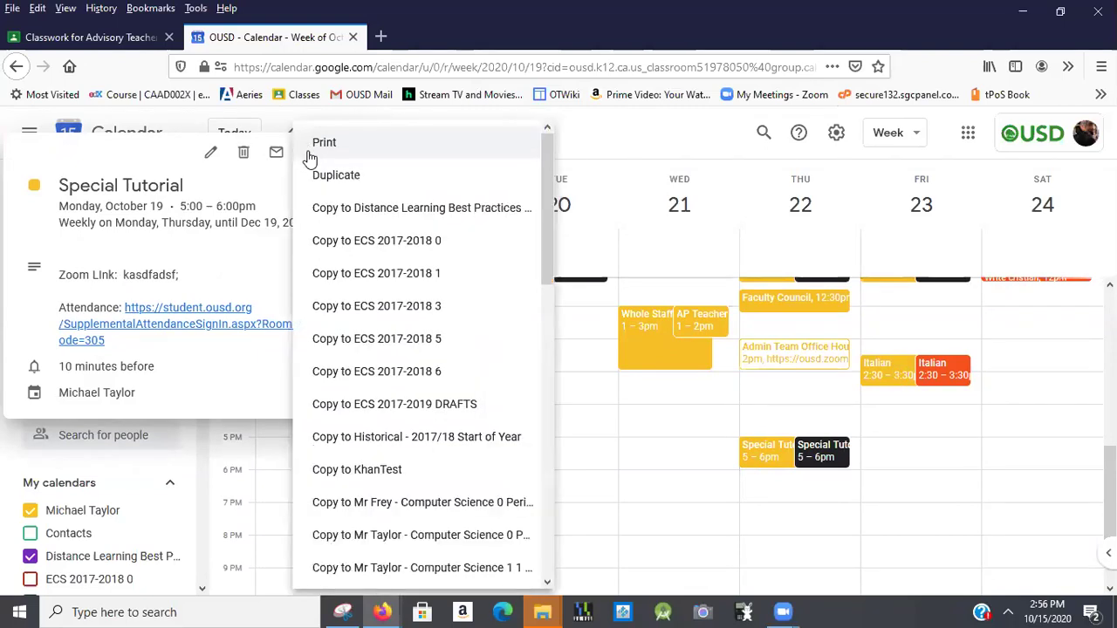
pyautogui.scroll(-10, 370, 375)
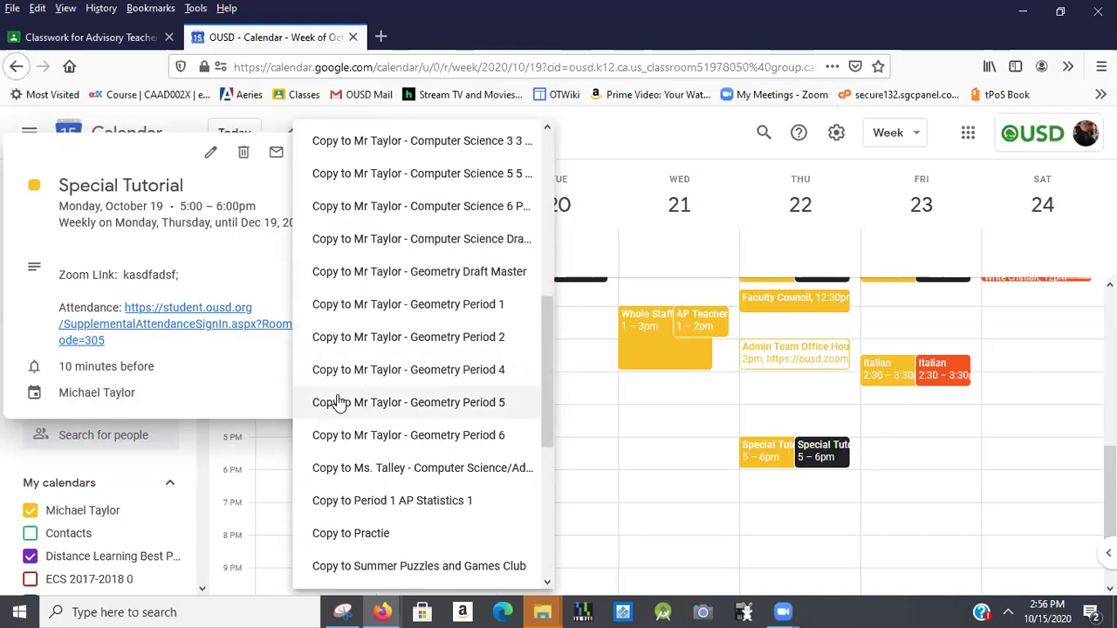
pyautogui.scroll(-1, 340, 395)
pyautogui.scroll(-5, 340, 394)
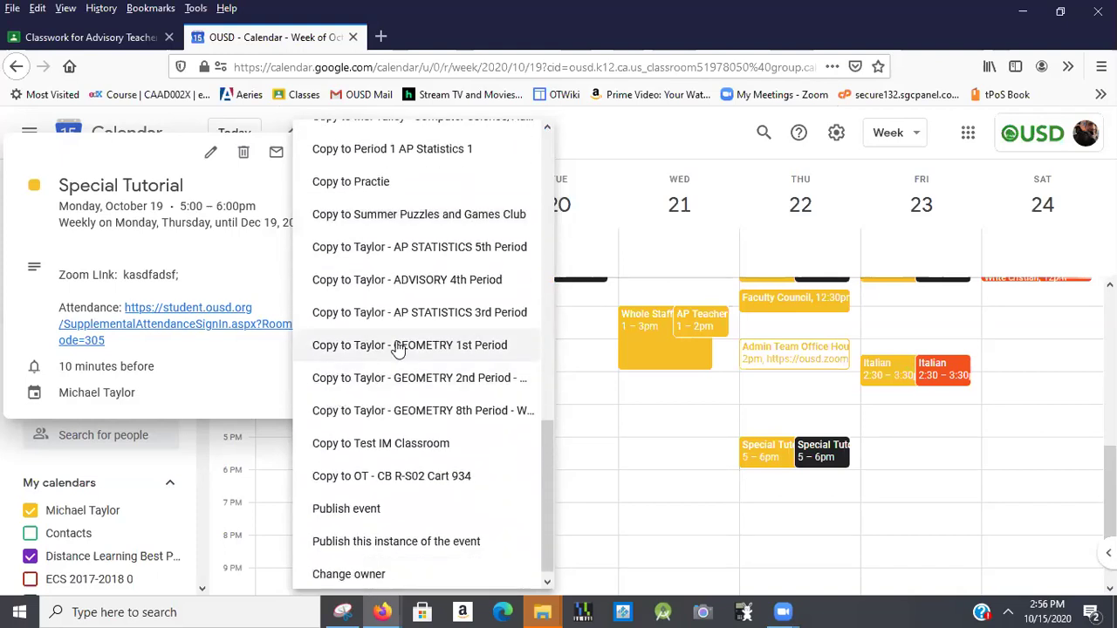
pyautogui.click(429, 260)
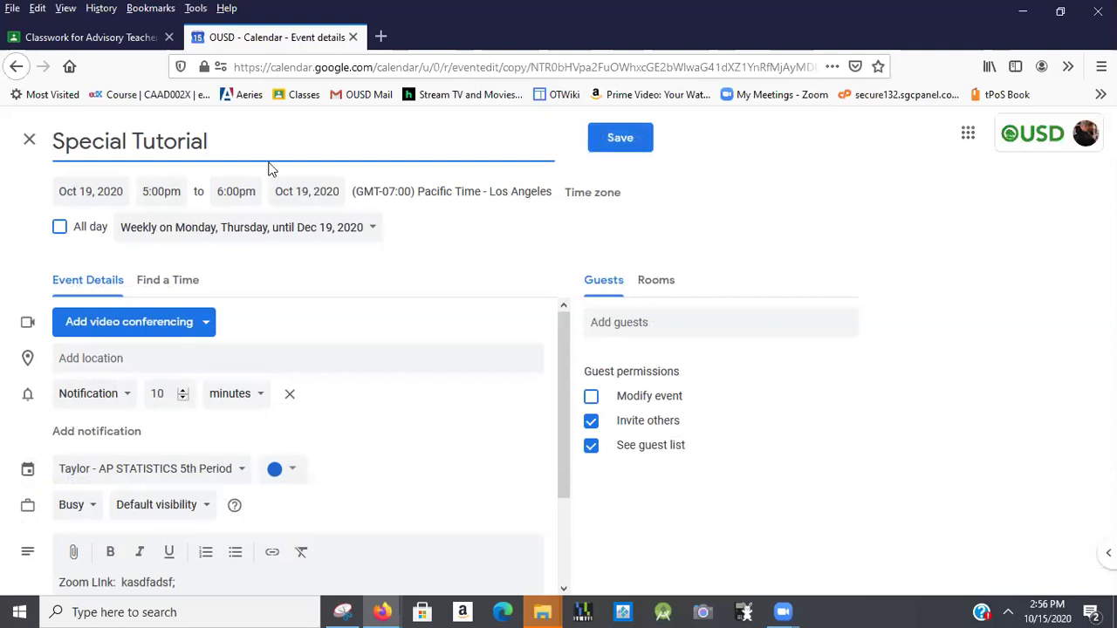
pyautogui.click(630, 140)
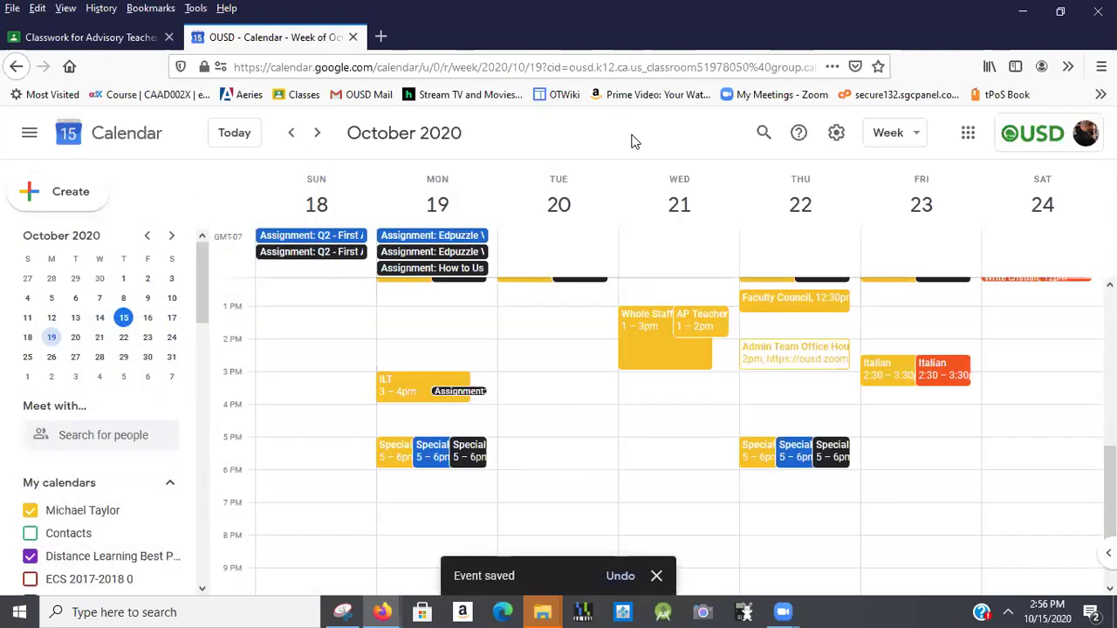
pyautogui.click(441, 452)
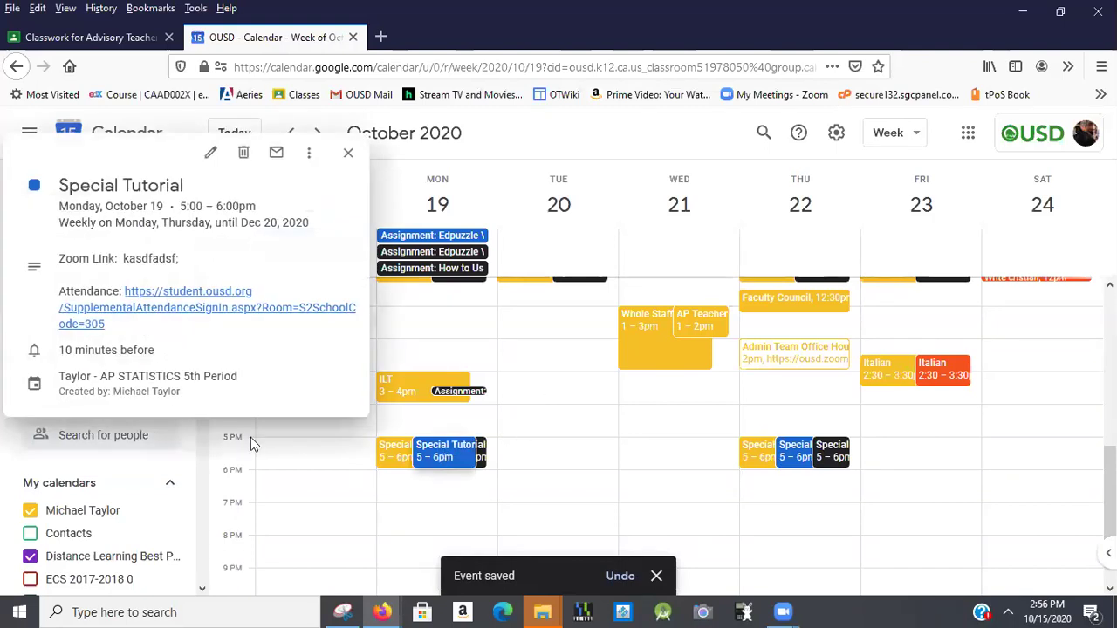
pyautogui.click(346, 156)
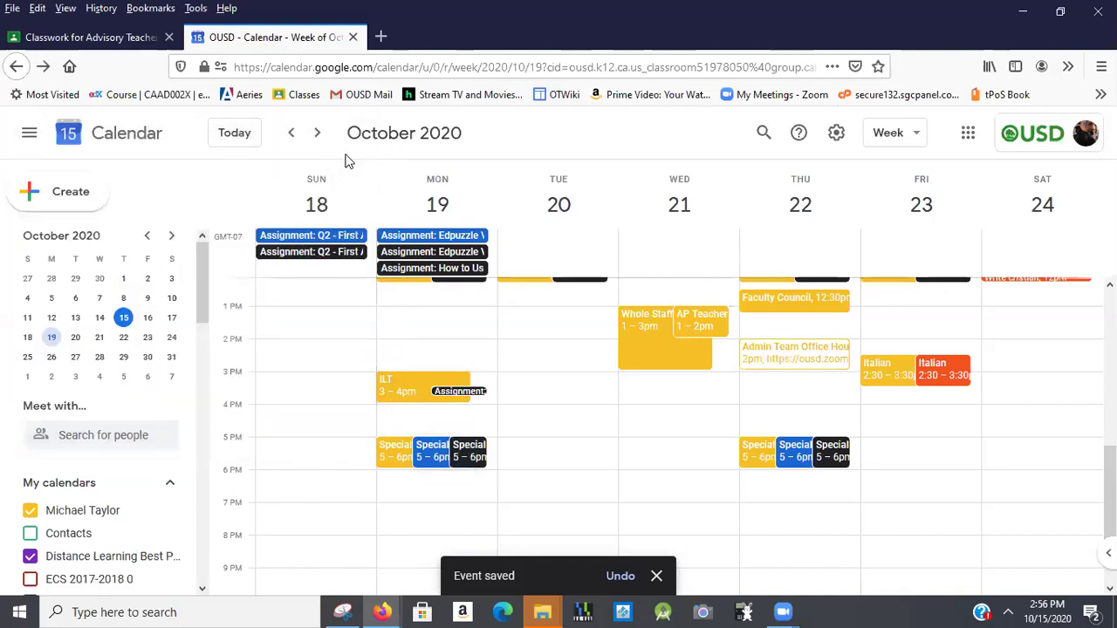
# Step: Switch back to the "Creating Links For Tutorial" instructions document in Google Docs
pyautogui.hotkey('alt', 'Tab')
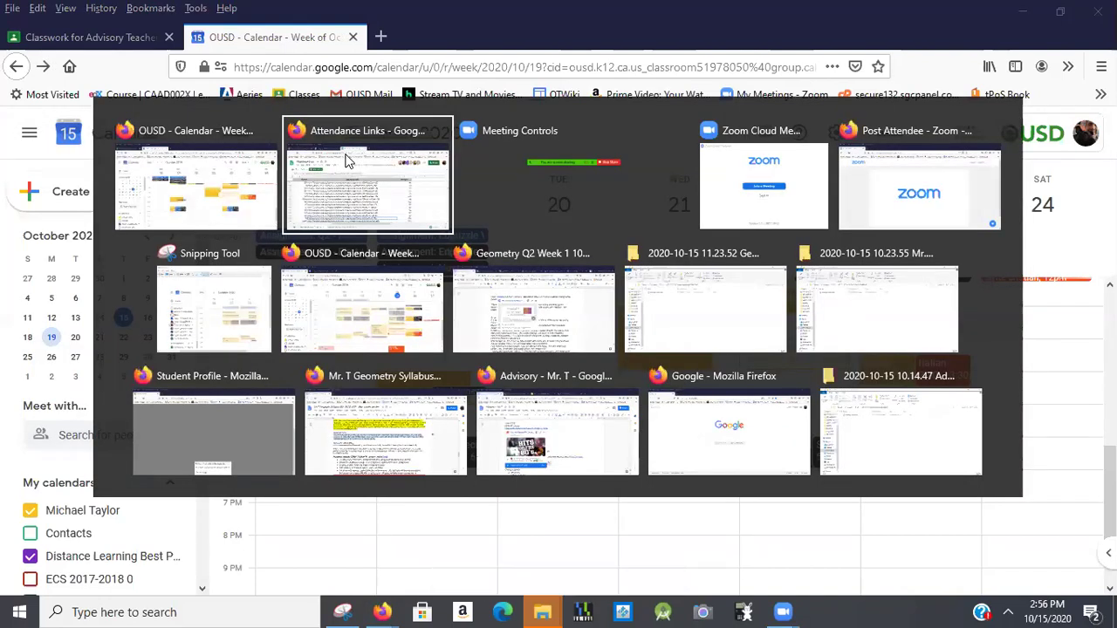
pyautogui.click(346, 157)
pyautogui.click(241, 37)
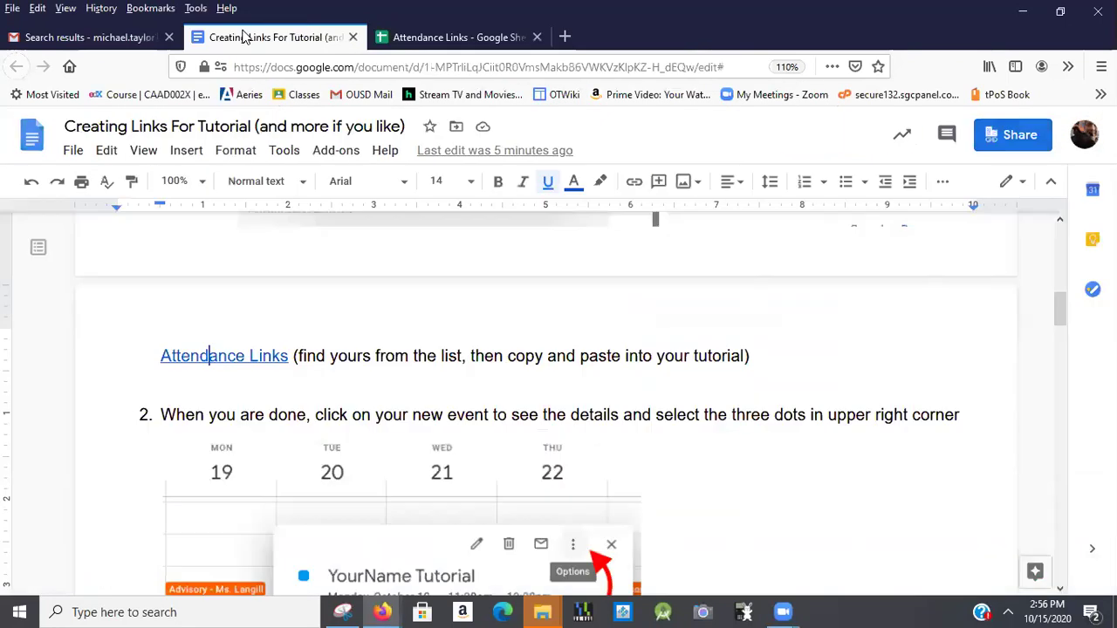
# Step: Read the instructions on copying the event to other classroom calendars and the two methods students can use to show class calendars
pyautogui.scroll(-10, 386, 343)
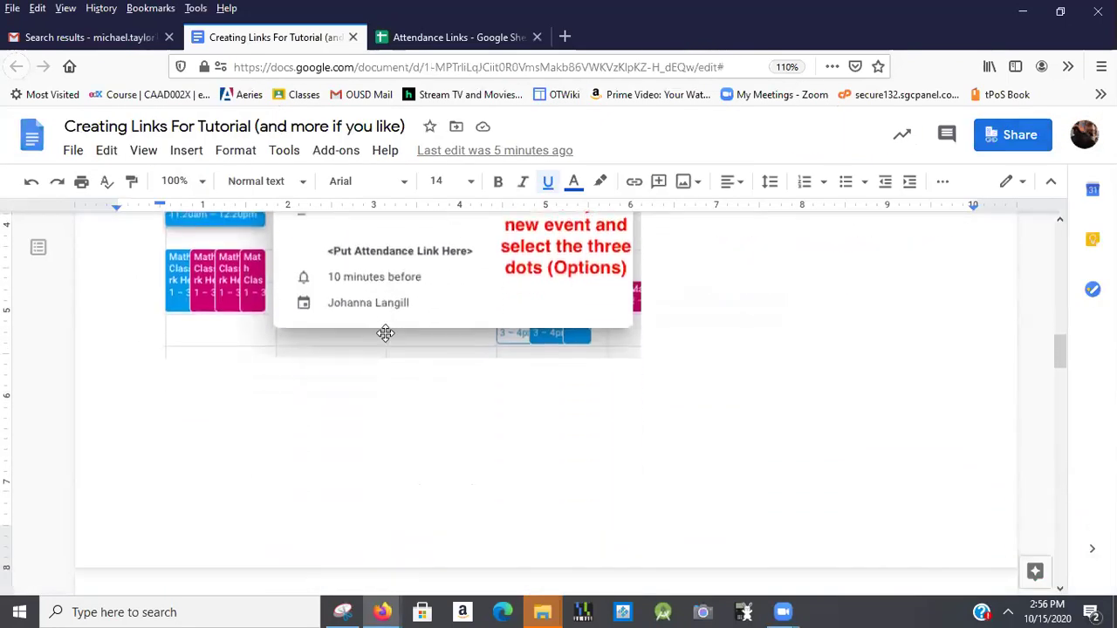
pyautogui.scroll(-6, 384, 327)
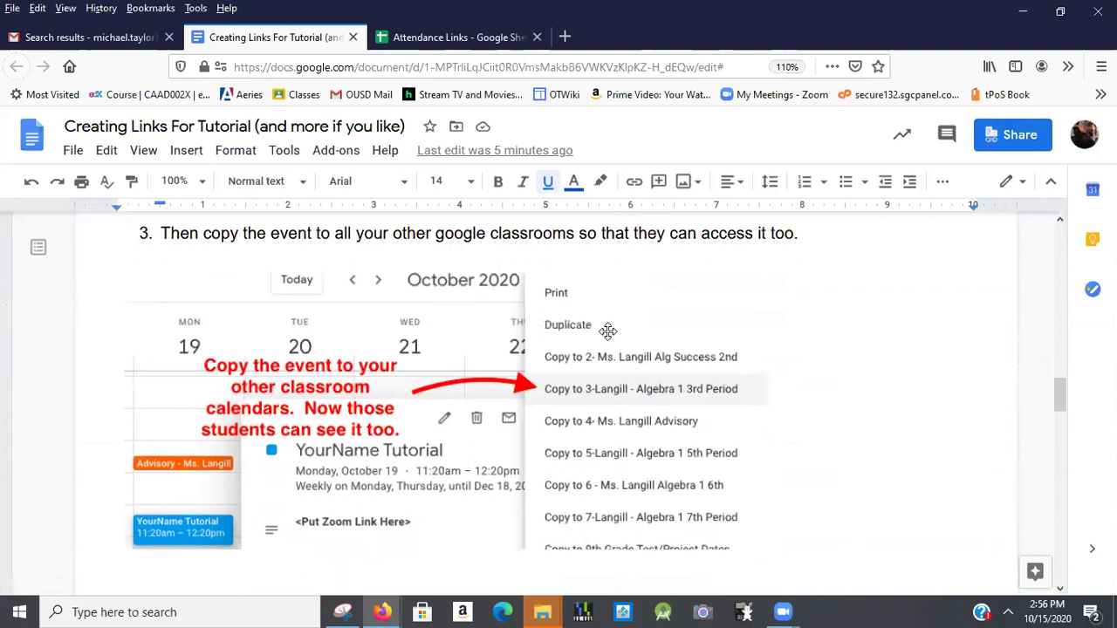
pyautogui.scroll(-5, 421, 439)
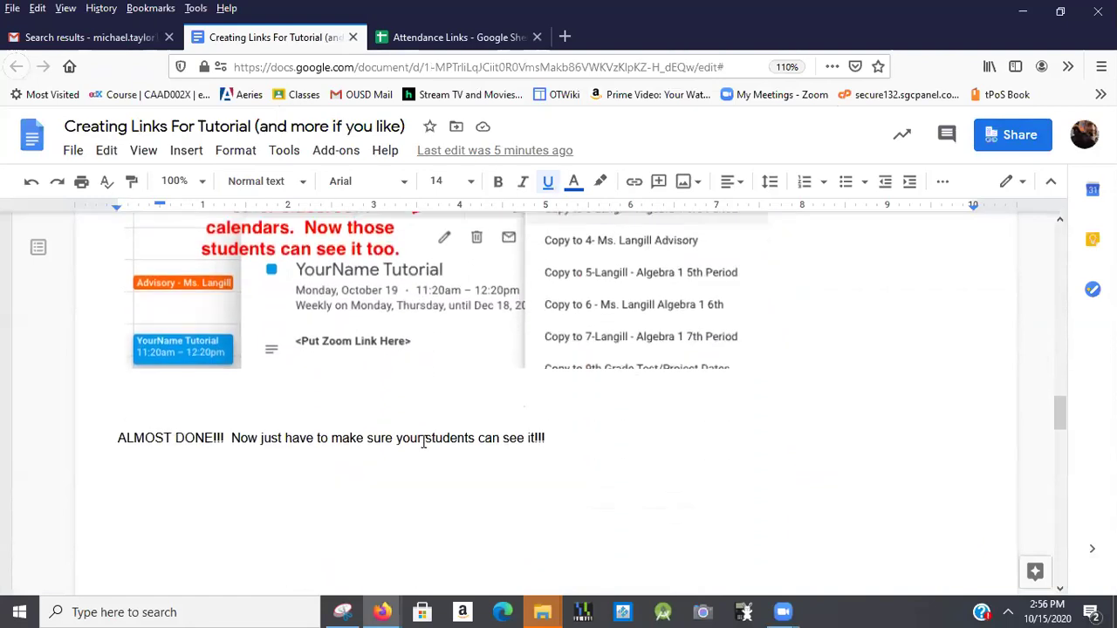
pyautogui.scroll(-7, 423, 441)
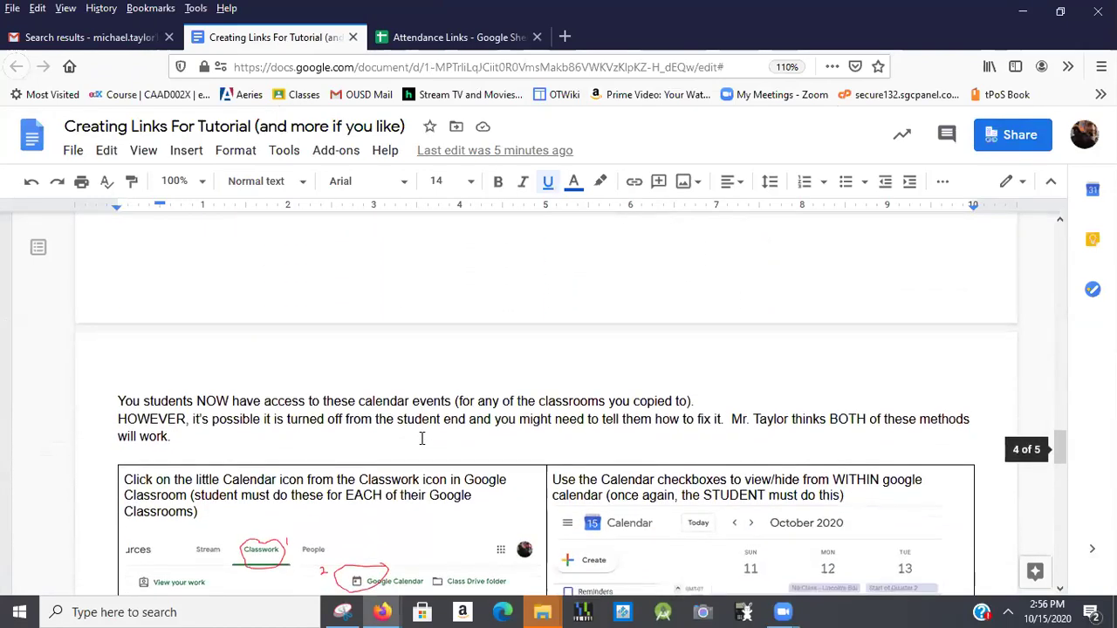
pyautogui.scroll(-2, 422, 439)
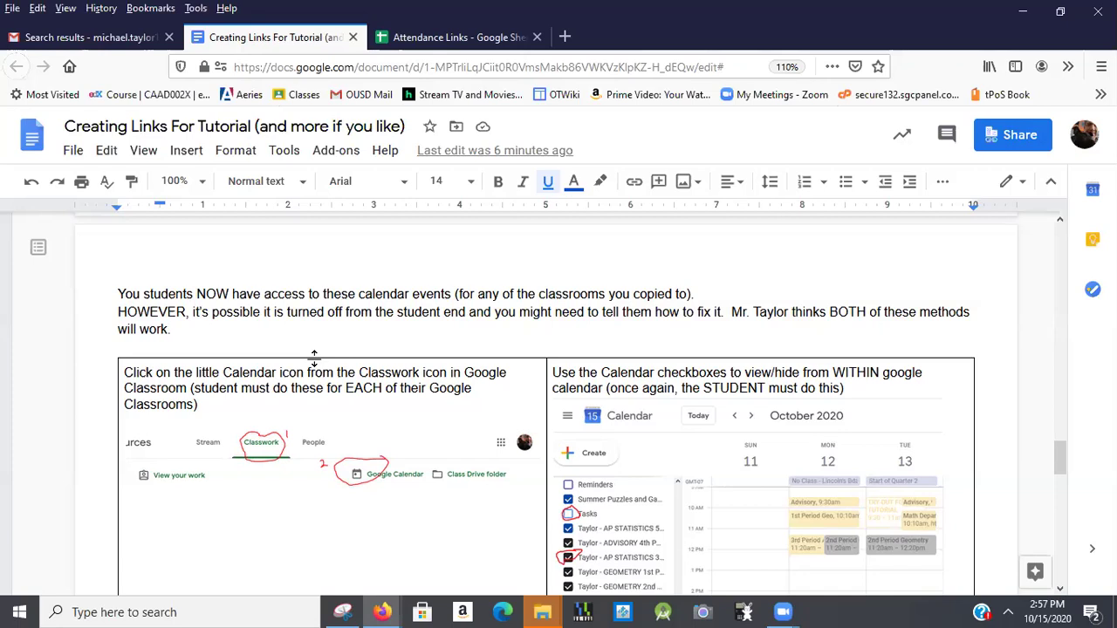
pyautogui.scroll(-1, 321, 351)
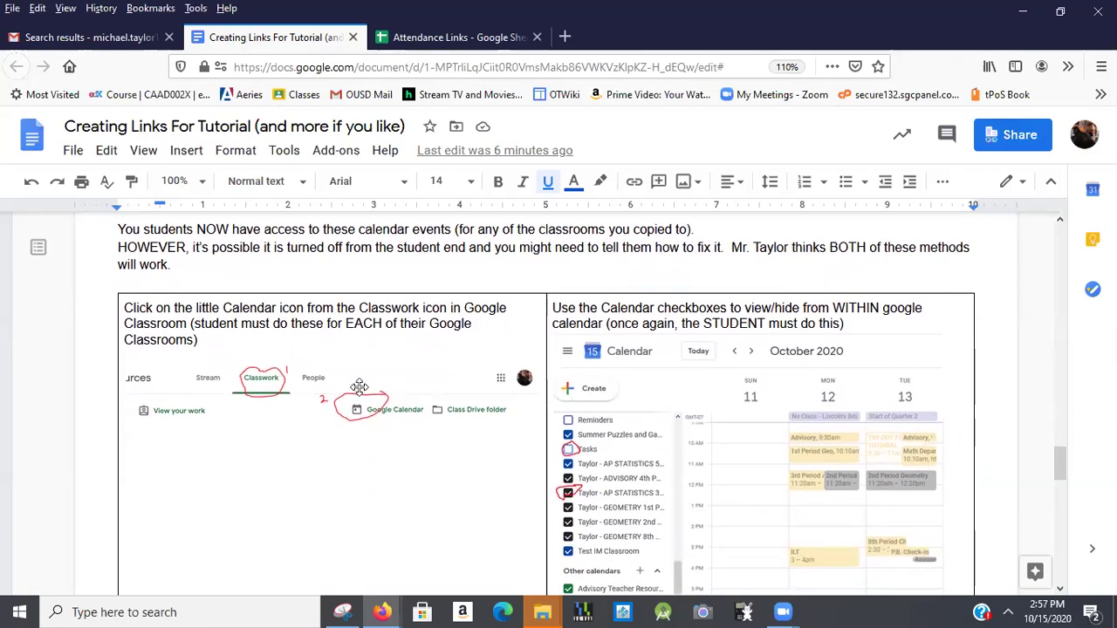
# Step: Switch to Google Calendar and toggle the visibility of the teacher's AP STATISTICS 3rd Period calendar off and back on
pyautogui.hotkey('alt', 'Tab')
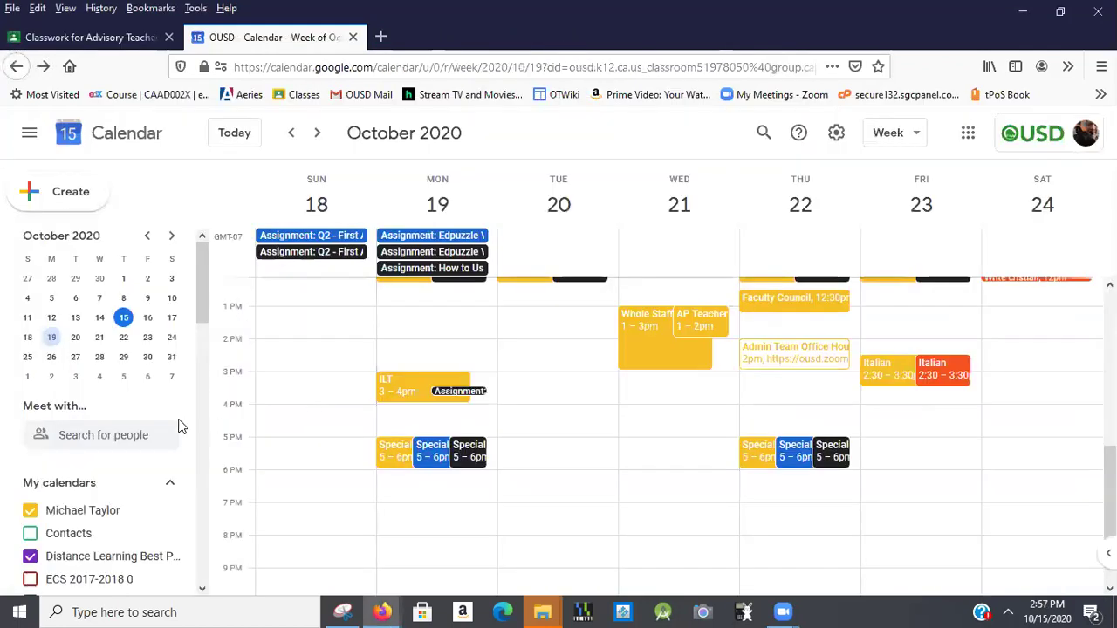
pyautogui.scroll(-5, 174, 413)
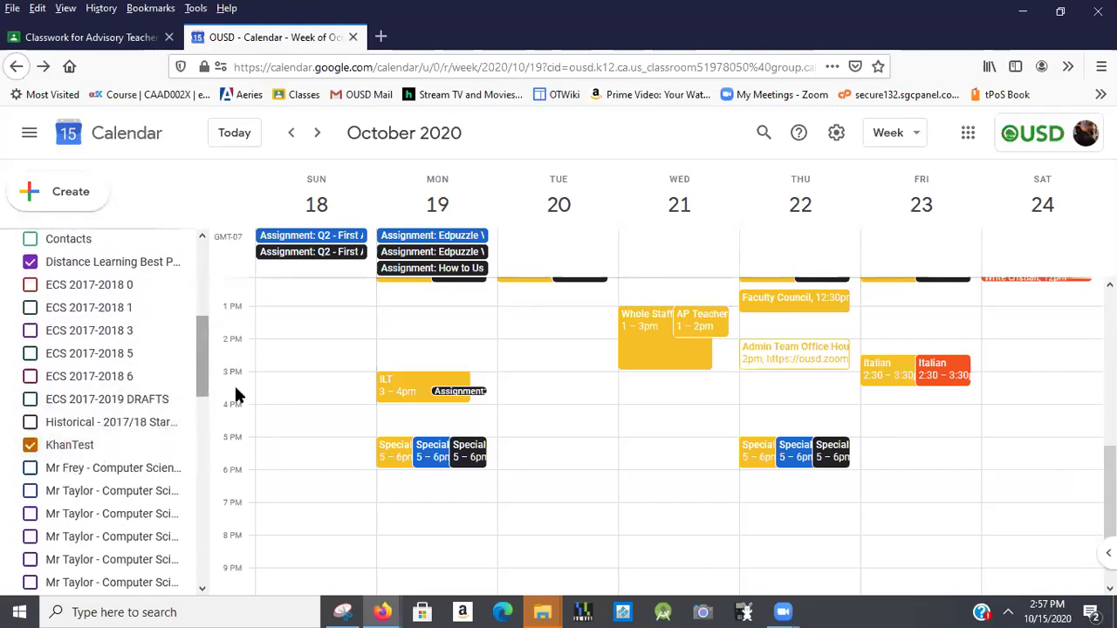
pyautogui.scroll(3, 195, 319)
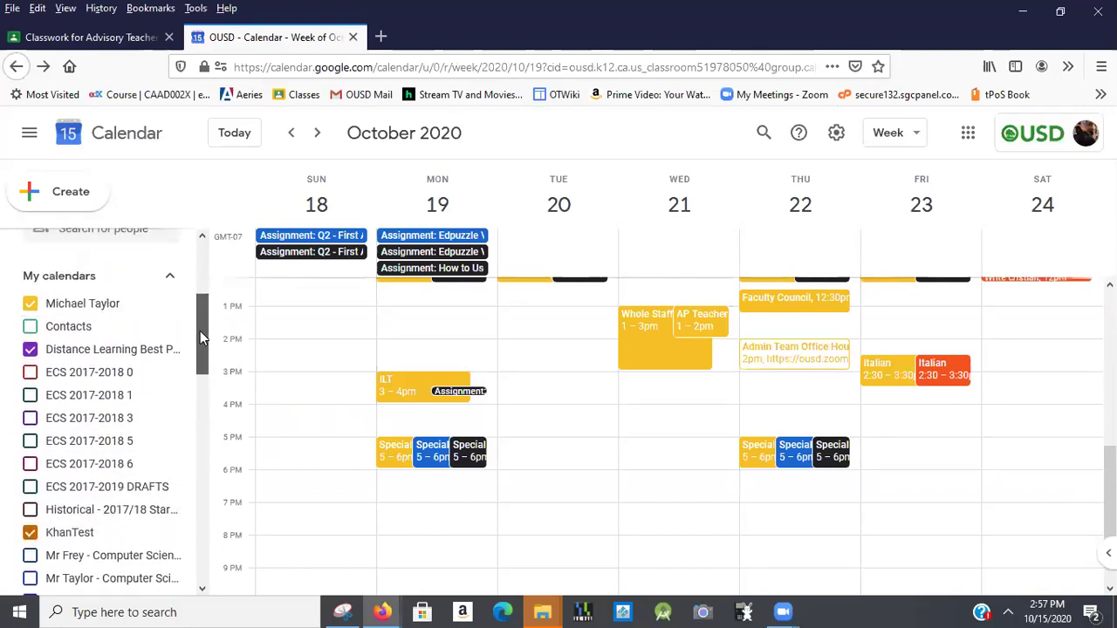
pyautogui.moveTo(195, 321); pyautogui.dragTo(198, 491)
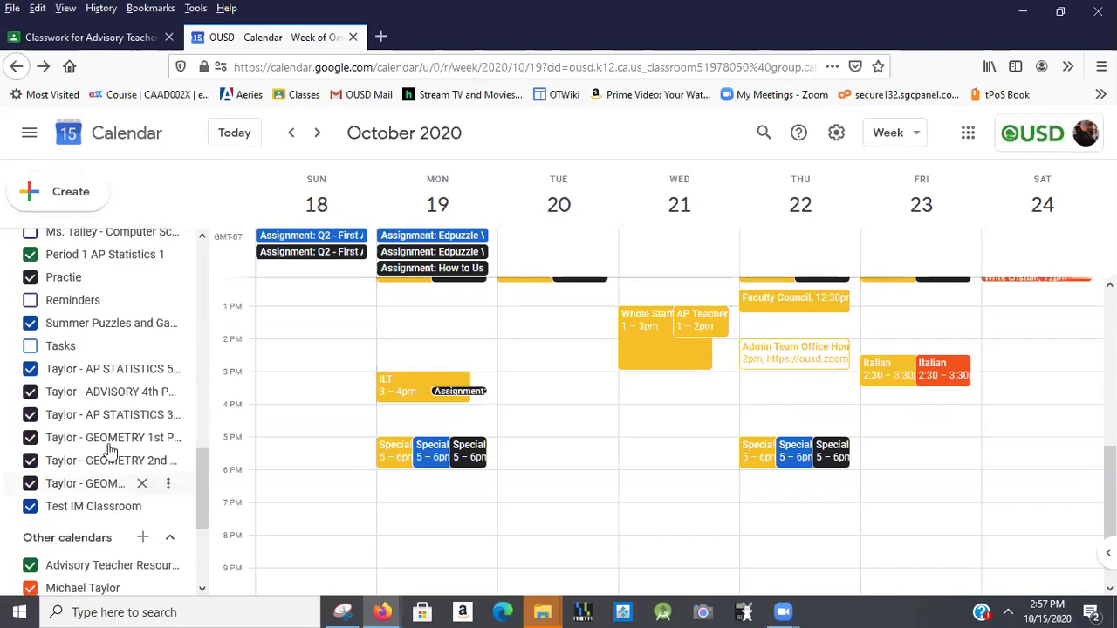
pyautogui.click(30, 415)
pyautogui.click(30, 415)
pyautogui.click(30, 416)
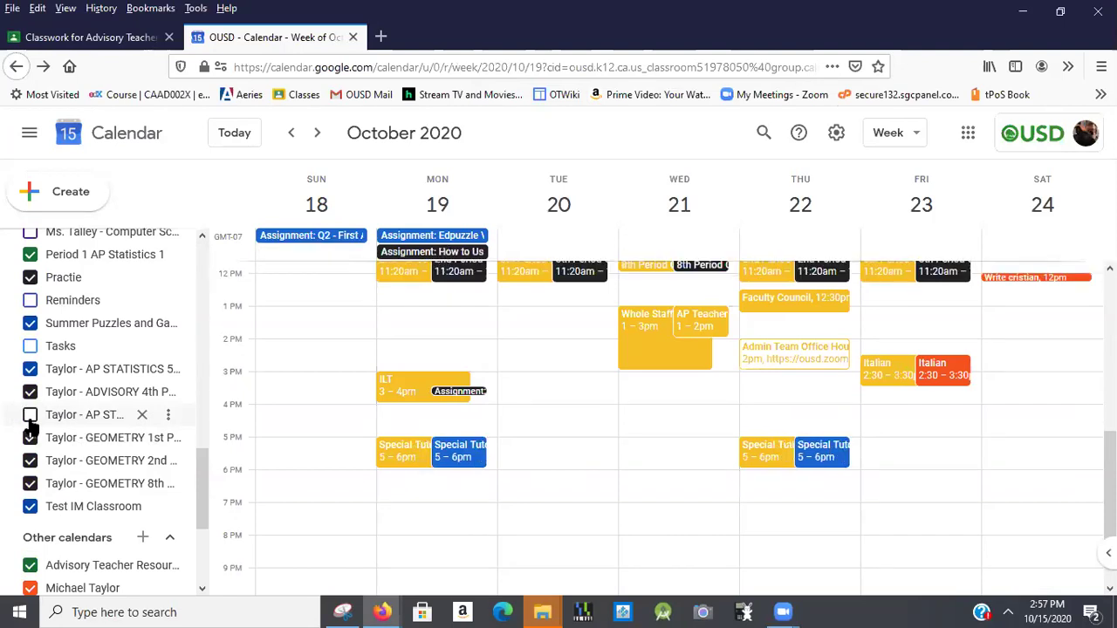
pyautogui.click(29, 415)
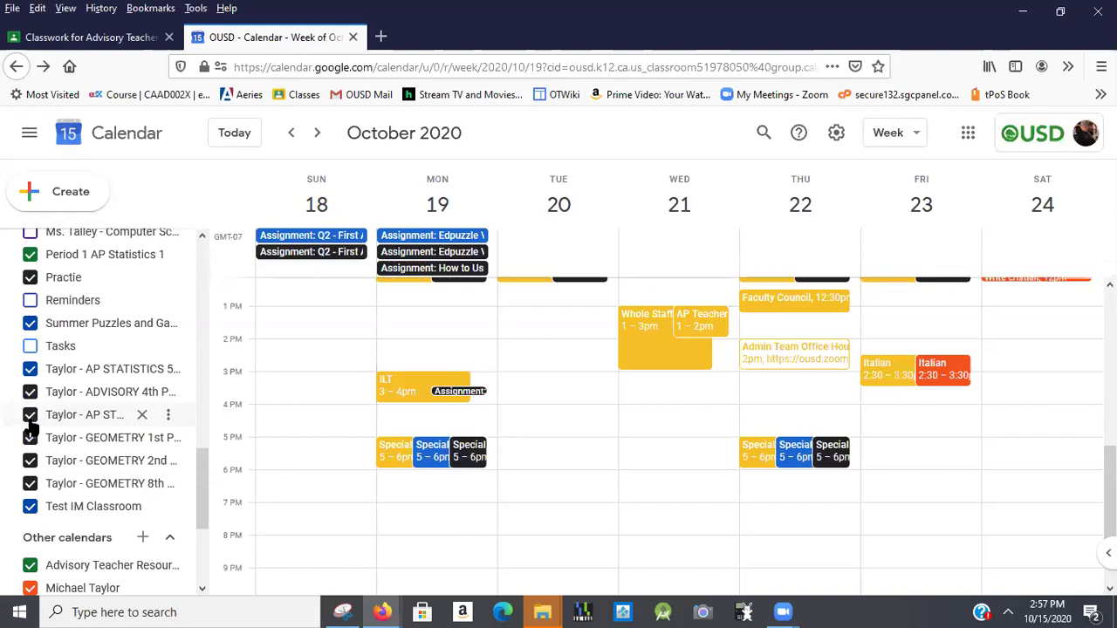
pyautogui.click(30, 415)
pyautogui.click(30, 418)
pyautogui.click(29, 419)
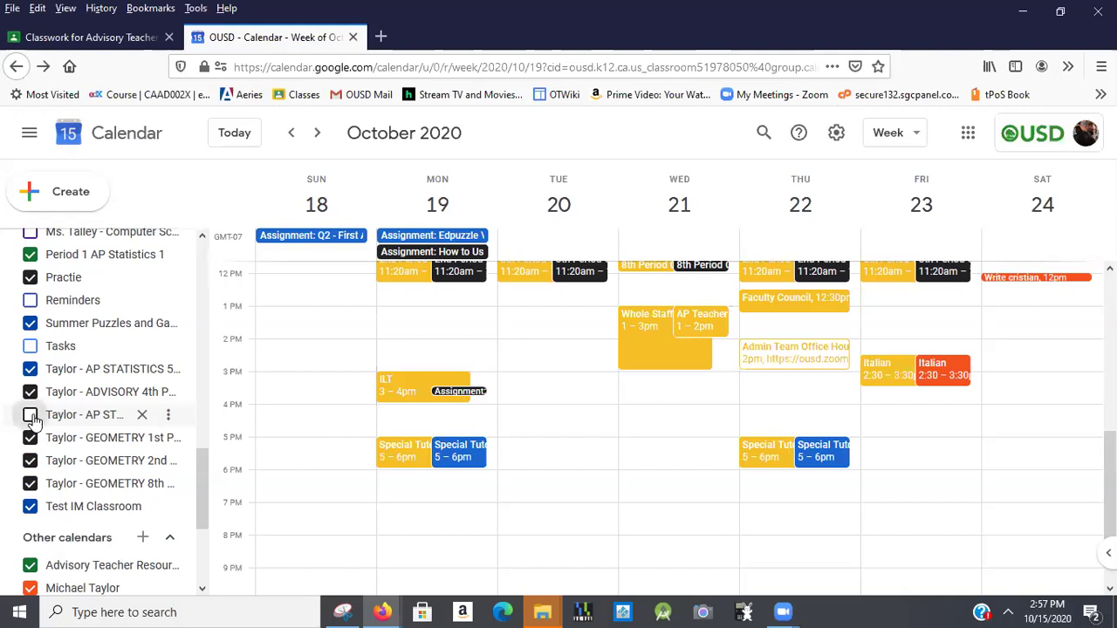
pyautogui.click(30, 415)
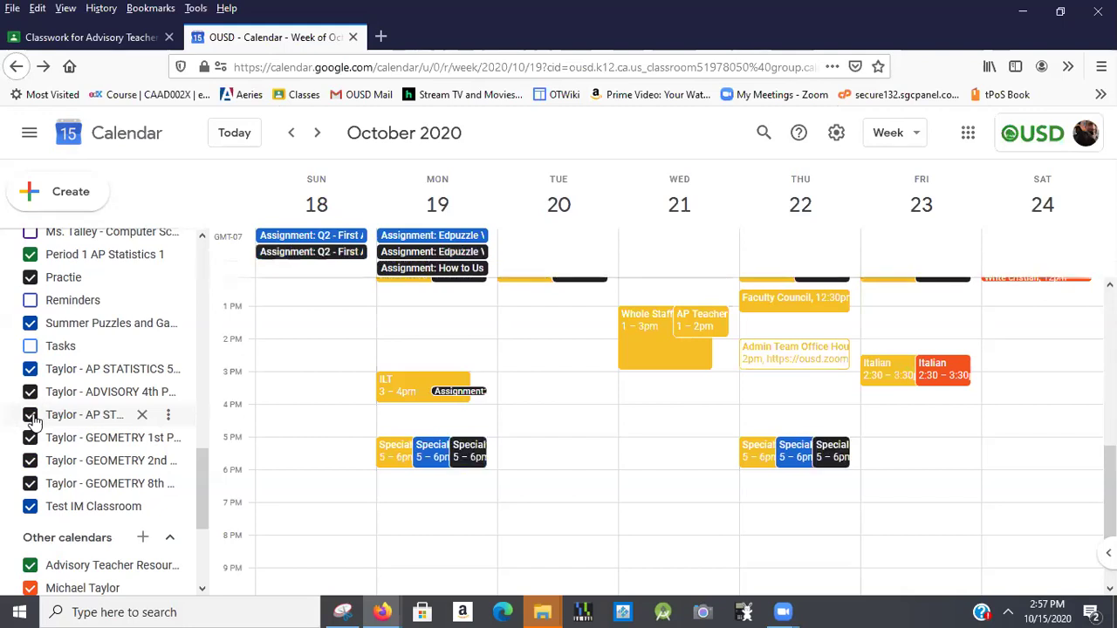
# Step: Switch to the Advisory Teacher Resources class in Google Classroom and open Google Calendar from its Classwork page
pyautogui.click(114, 37)
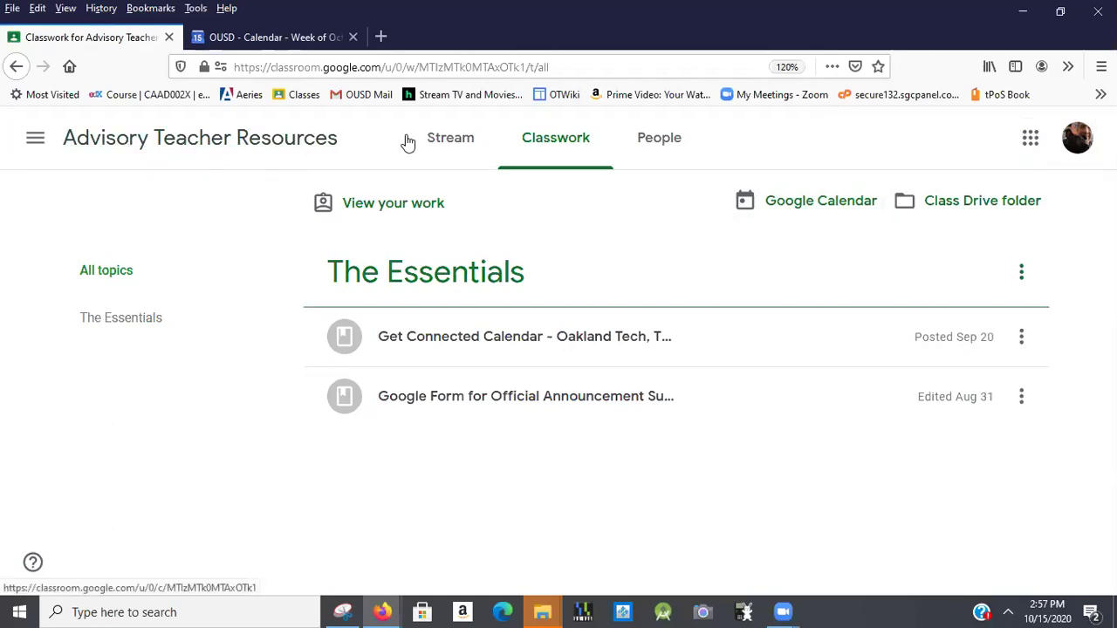
pyautogui.click(427, 141)
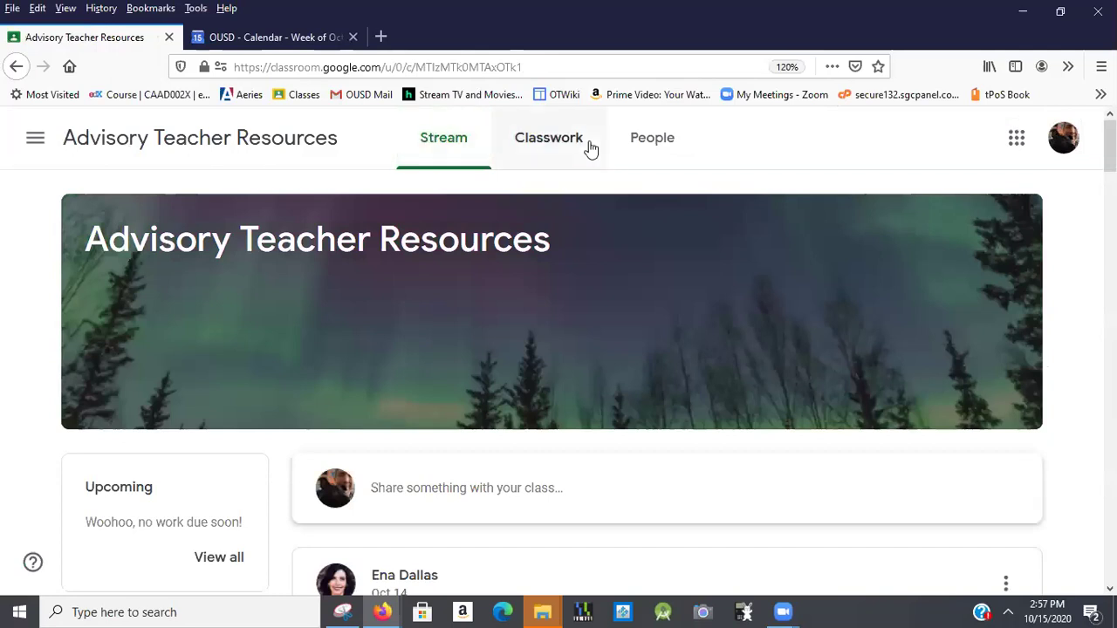
pyautogui.click(593, 150)
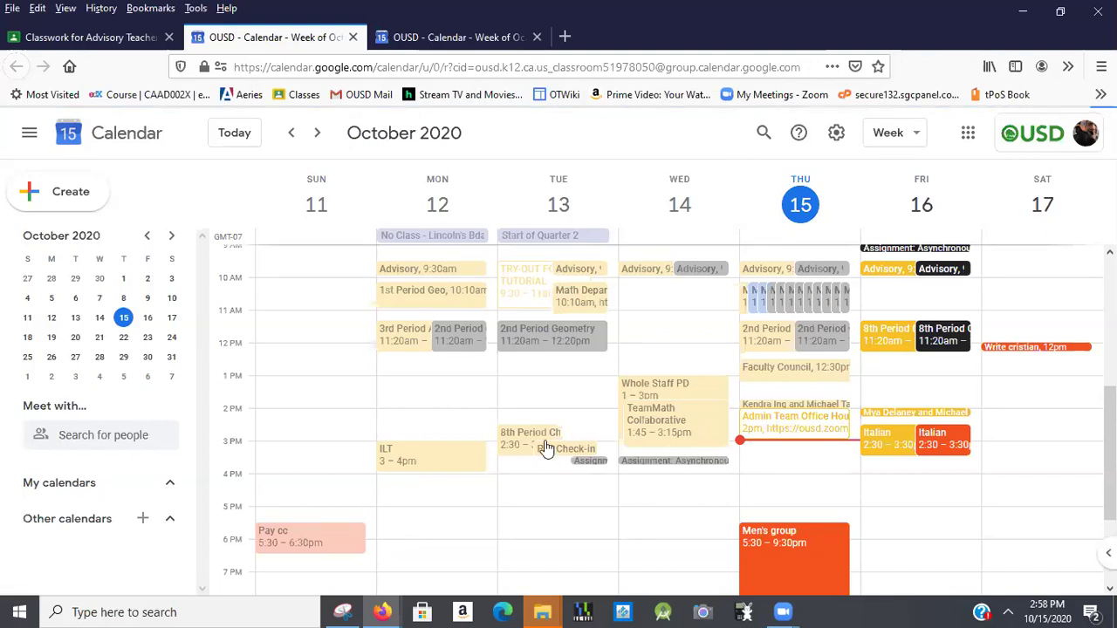
# Step: Go to the week of October 18–24, 2020 and delete all events of the AP STATISTICS 5th Period copy of Special Tutorial
pyautogui.scroll(-3, 545, 448)
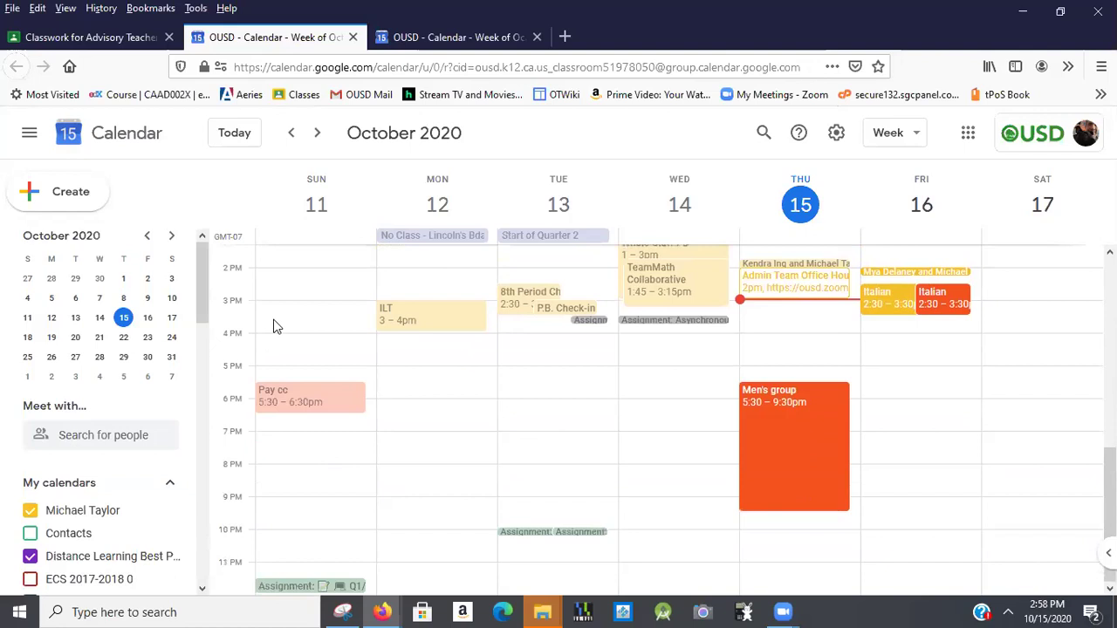
pyautogui.click(75, 342)
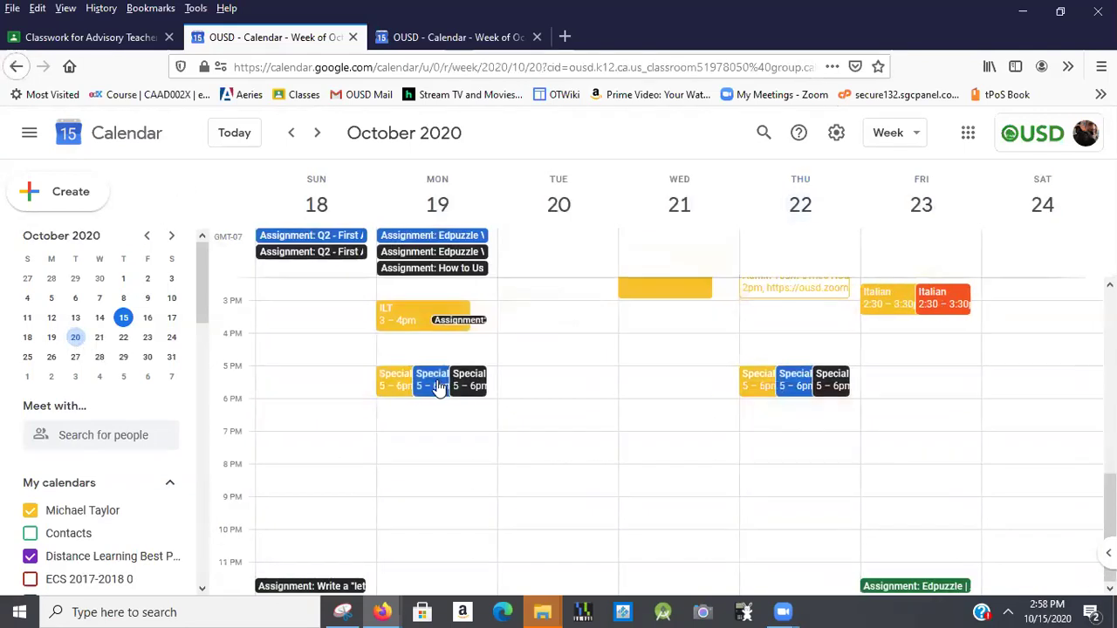
pyautogui.click(439, 384)
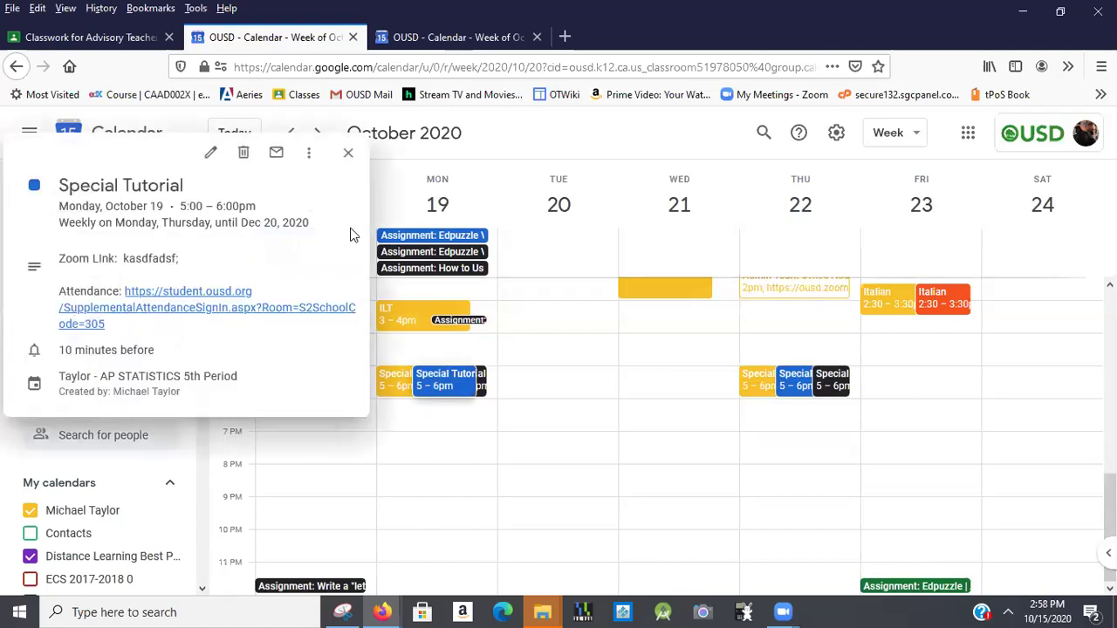
pyautogui.click(244, 155)
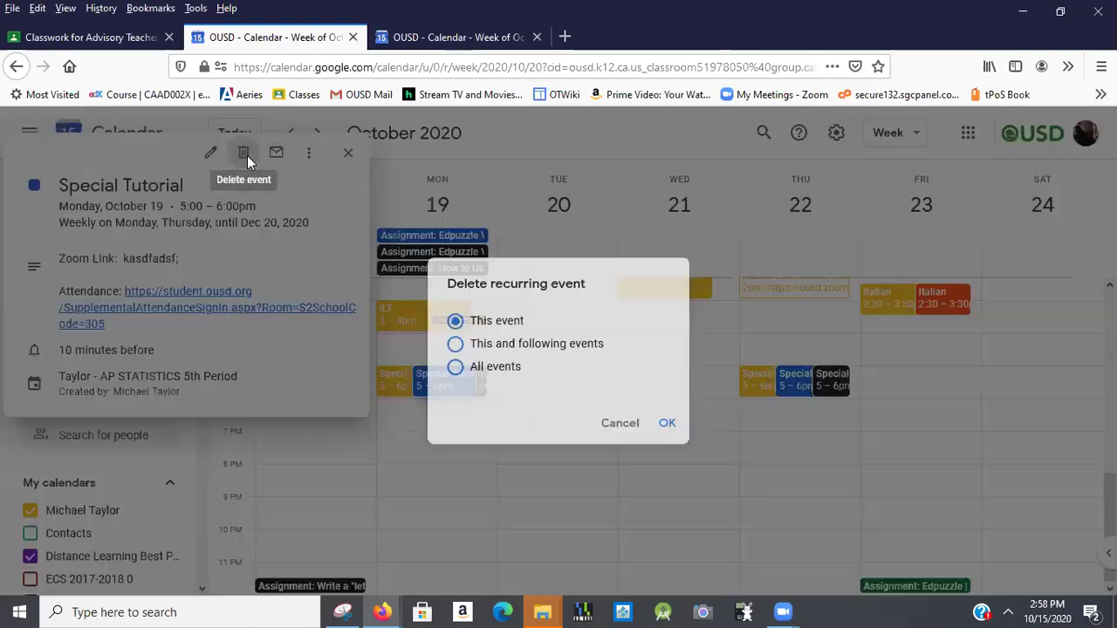
pyautogui.click(493, 347)
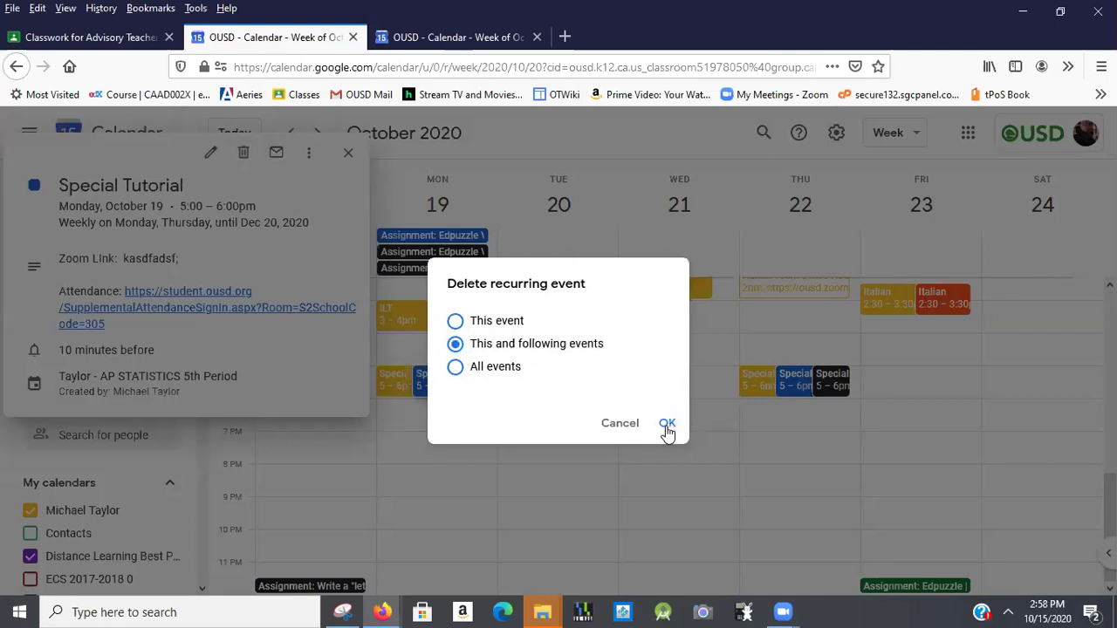
pyautogui.click(503, 369)
pyautogui.click(664, 424)
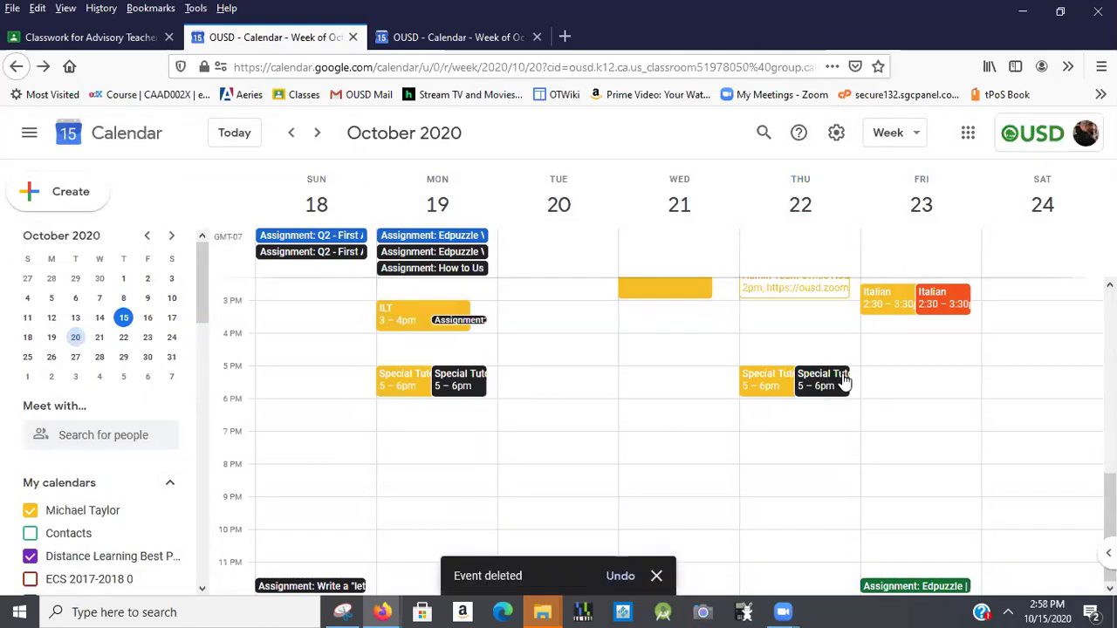
# Step: Delete Monday's AP STATISTICS 3rd Period copy of Special Tutorial together with its following events
pyautogui.click(466, 391)
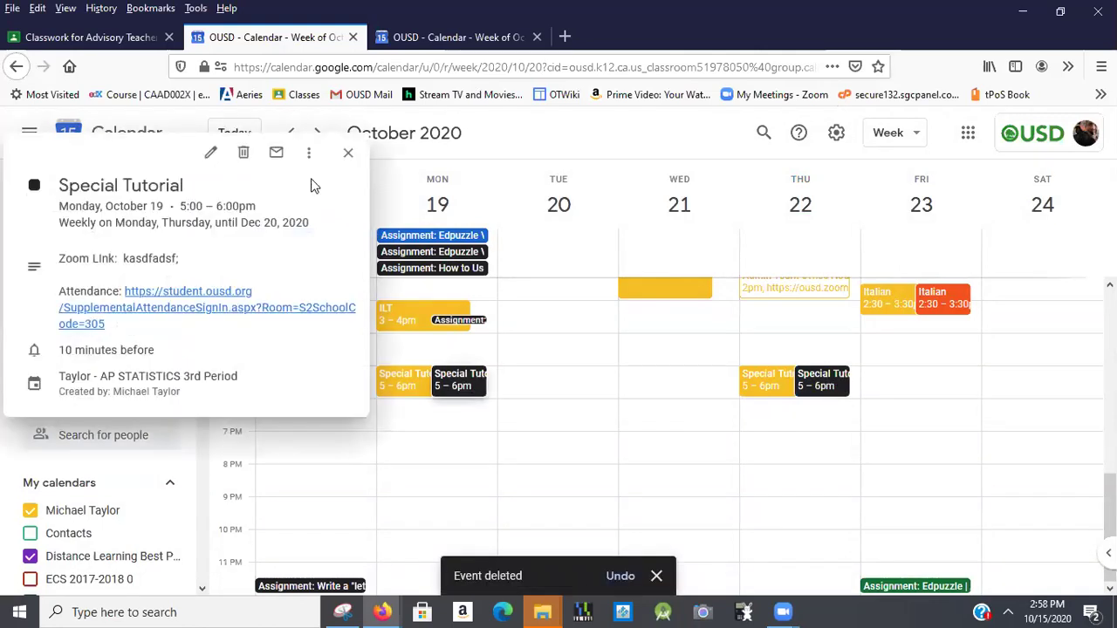
pyautogui.click(248, 154)
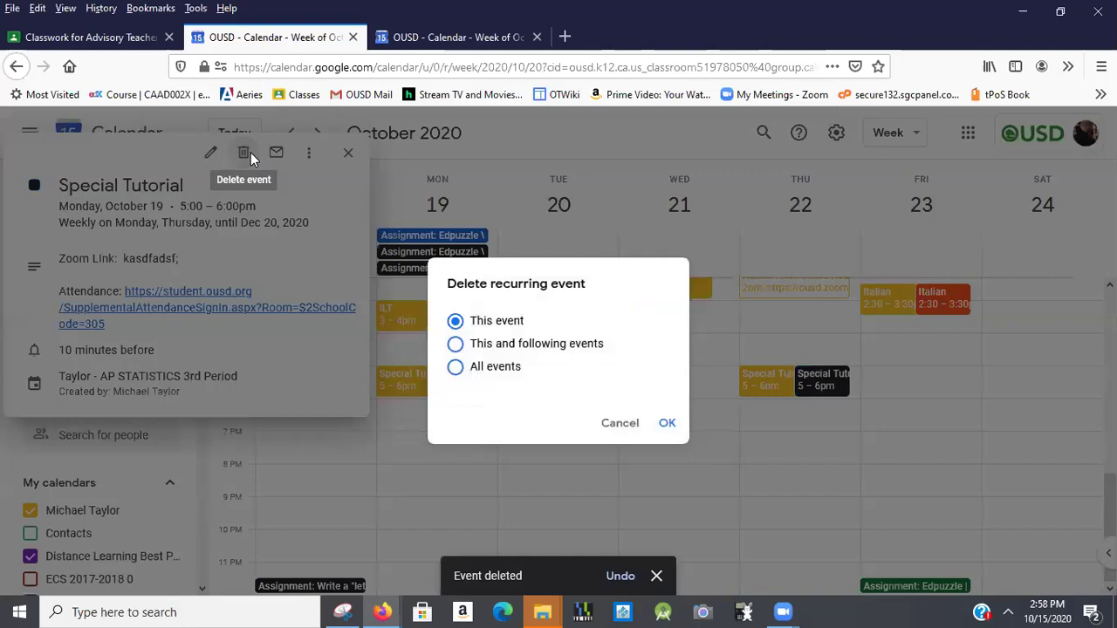
pyautogui.click(478, 346)
pyautogui.click(659, 428)
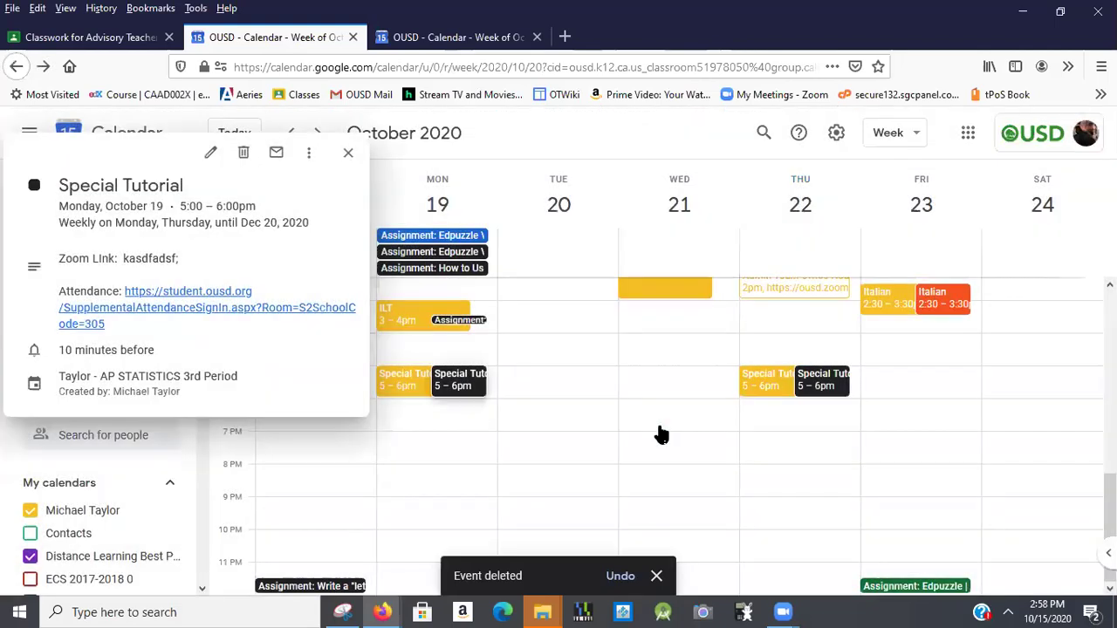
# Step: Delete all events of the original Special Tutorial series from the teacher's own calendar
pyautogui.click(453, 389)
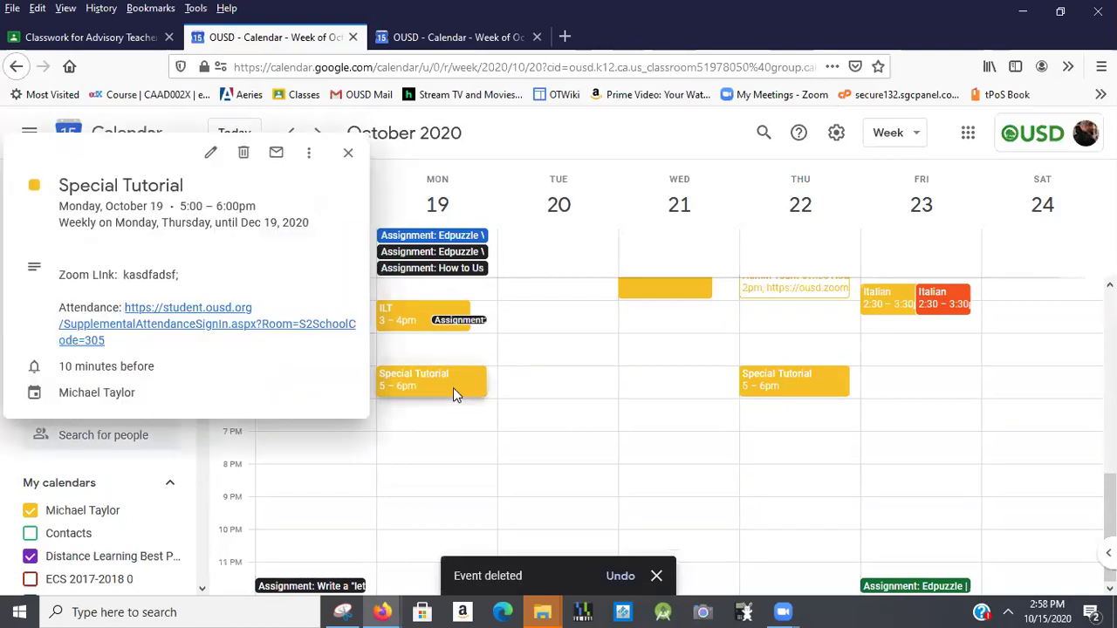
pyautogui.click(247, 153)
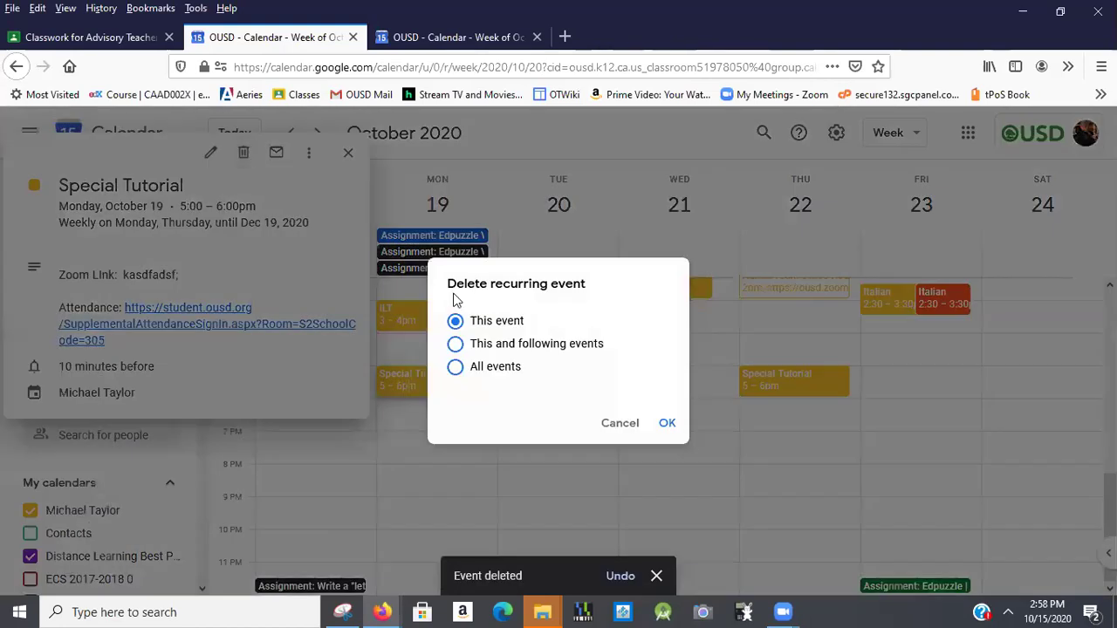
pyautogui.click(508, 368)
pyautogui.click(669, 424)
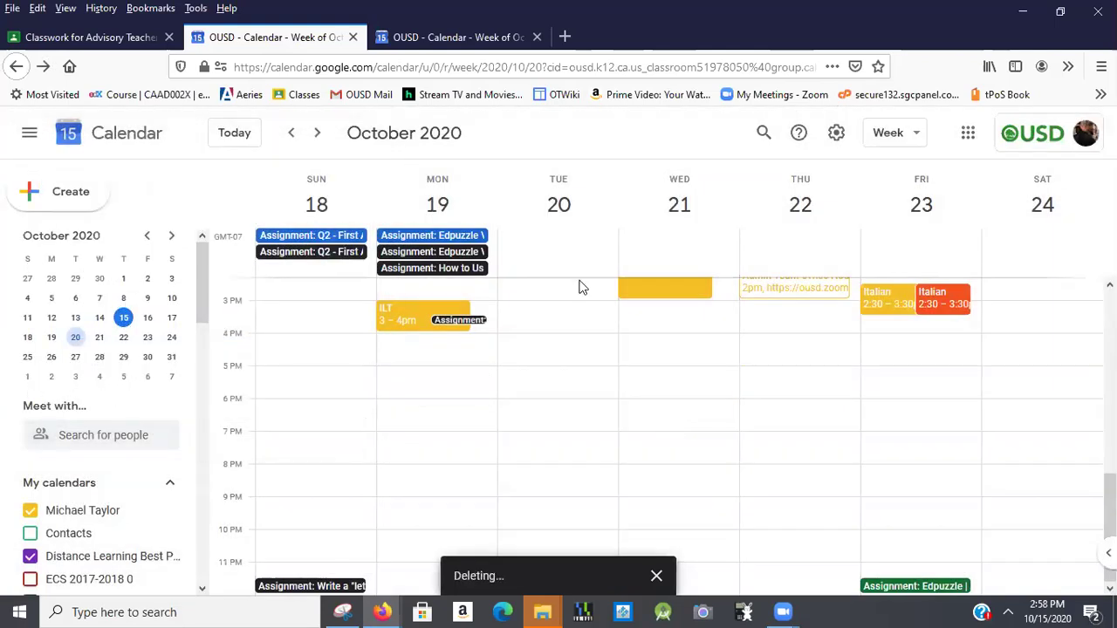
# Step: Switch back to the instructions document and read the optional section on repeating class events and deleting the Veterans Day and Thanksgiving week events
pyautogui.hotkey('alt', 'Tab')
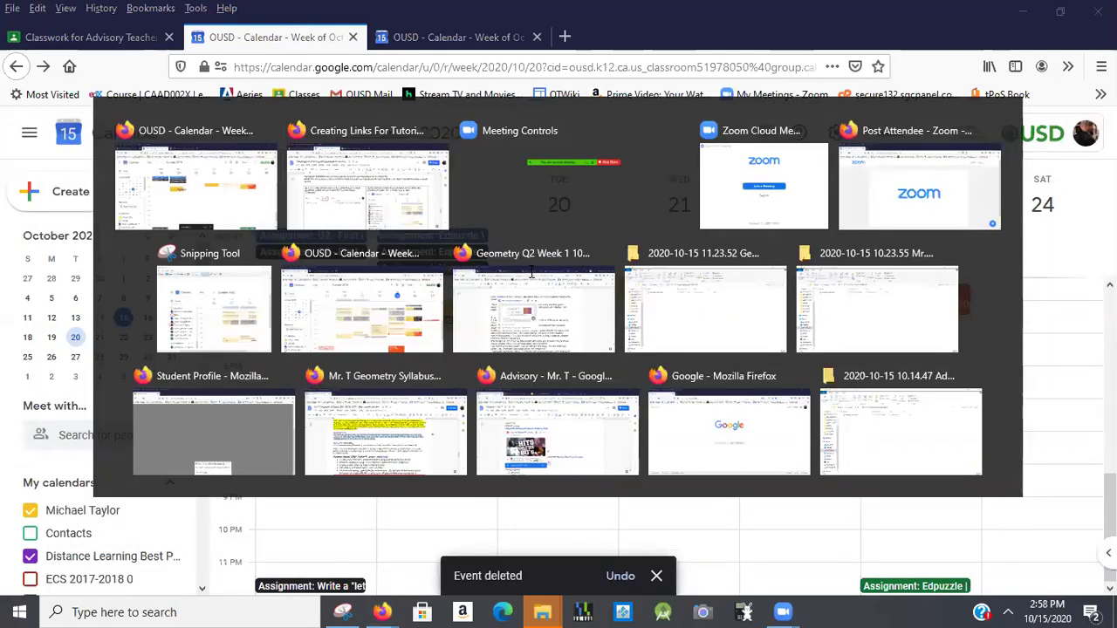
pyautogui.scroll(-1, 432, 298)
pyautogui.scroll(-4, 432, 298)
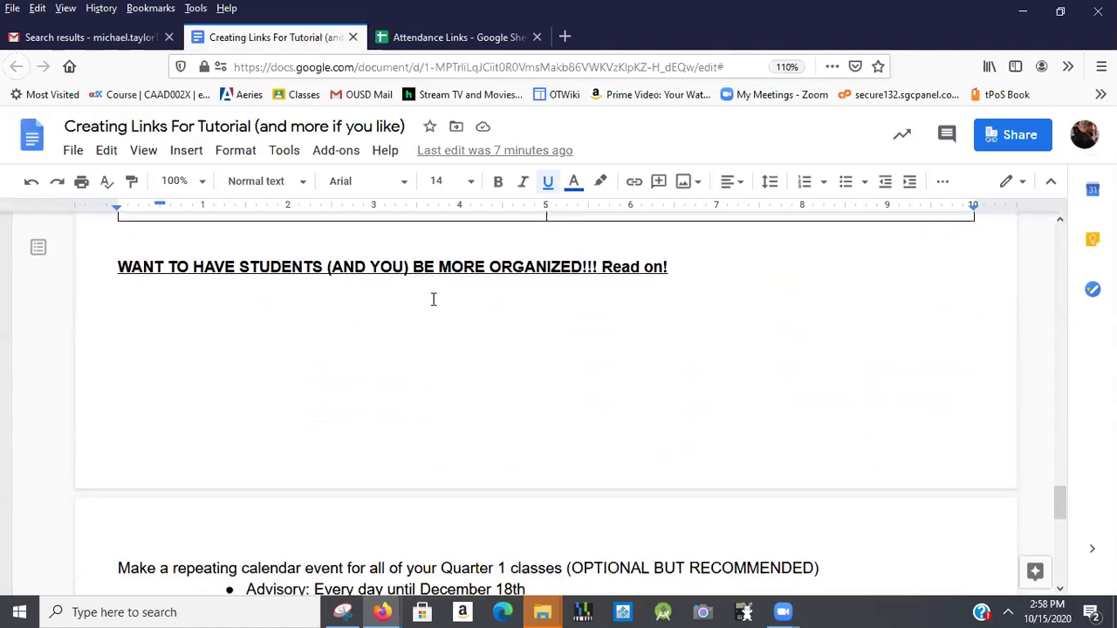
pyautogui.scroll(-2, 433, 292)
pyautogui.scroll(-3, 432, 292)
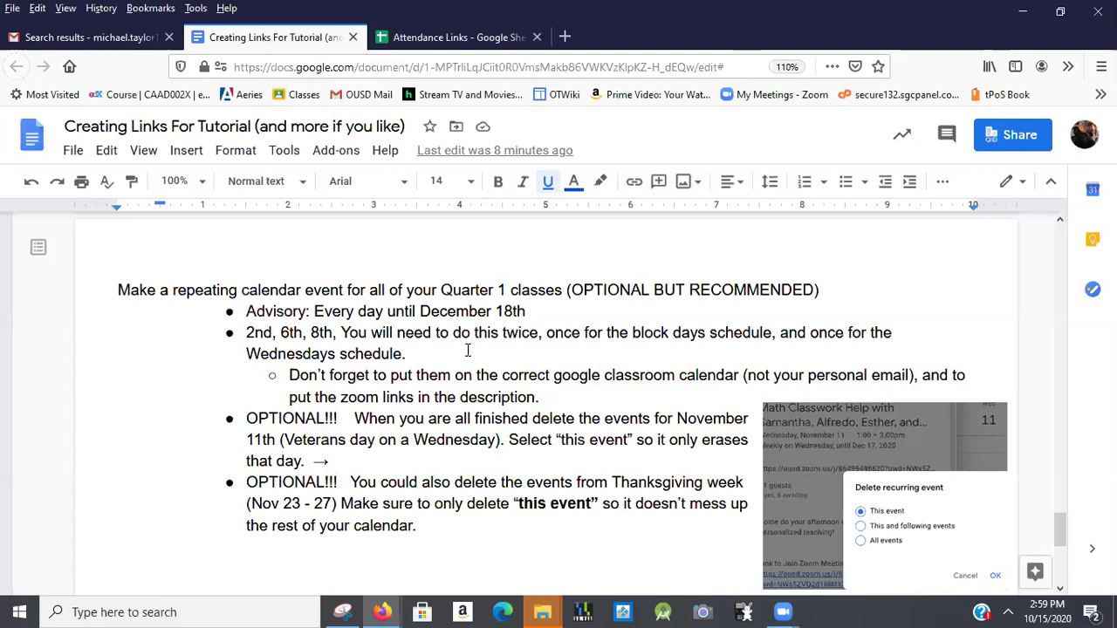
pyautogui.moveTo(257, 418); pyautogui.dragTo(420, 524)
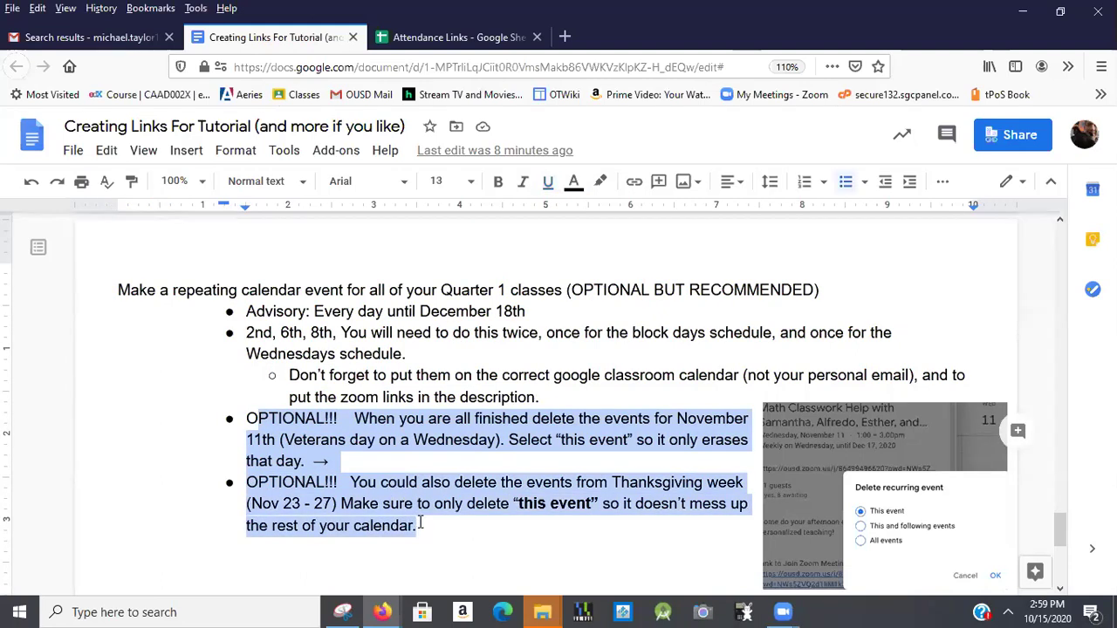
pyautogui.click(419, 456)
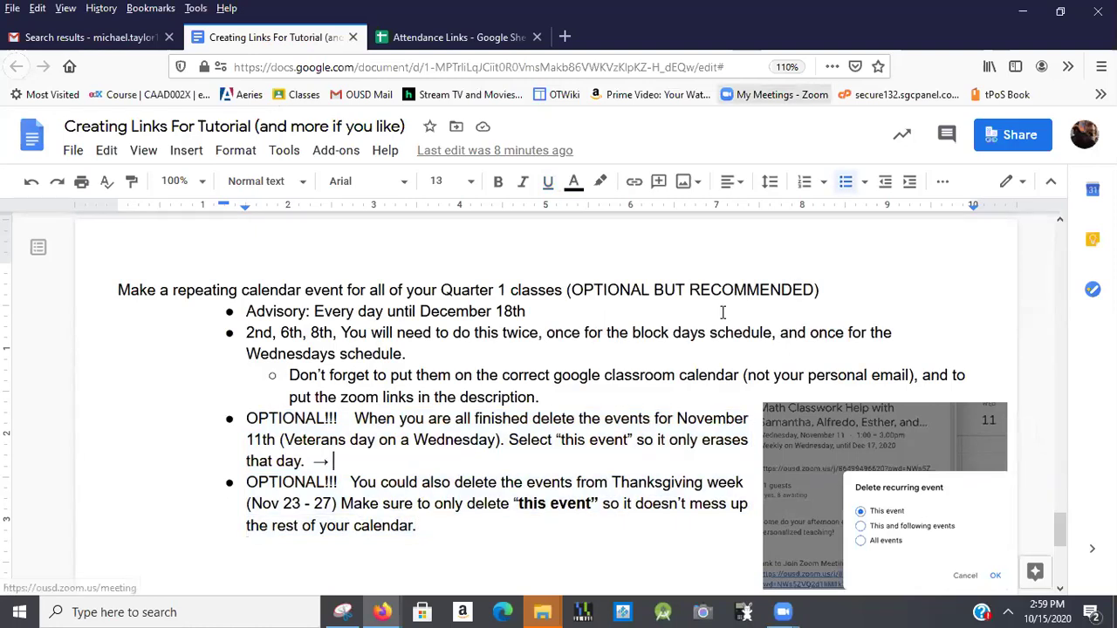